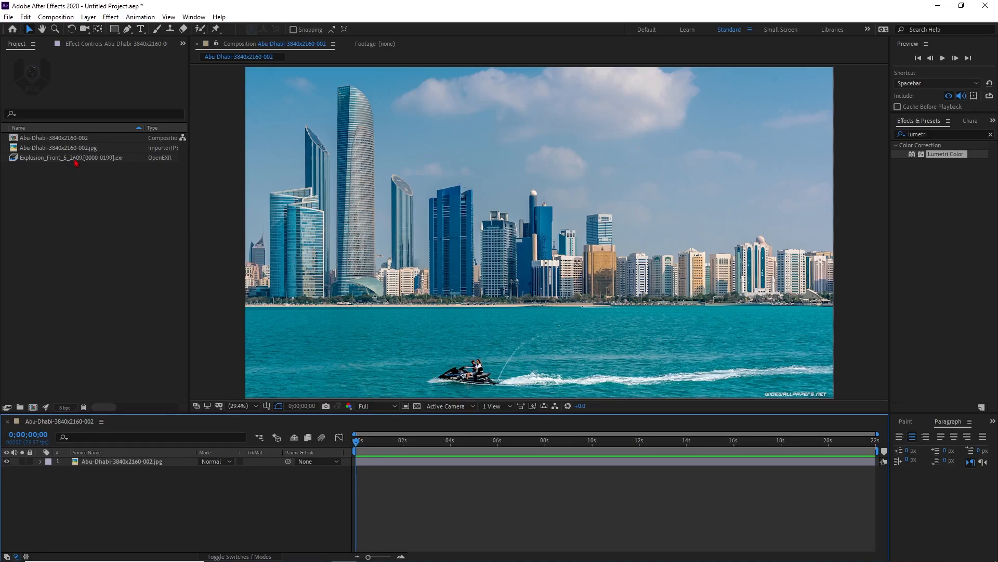
- Preview the Explosion_Front_5_2609 EXR sequence at 0:00:01:16, and return to the Abu Dhabi skyline composition
double_click(75, 160)
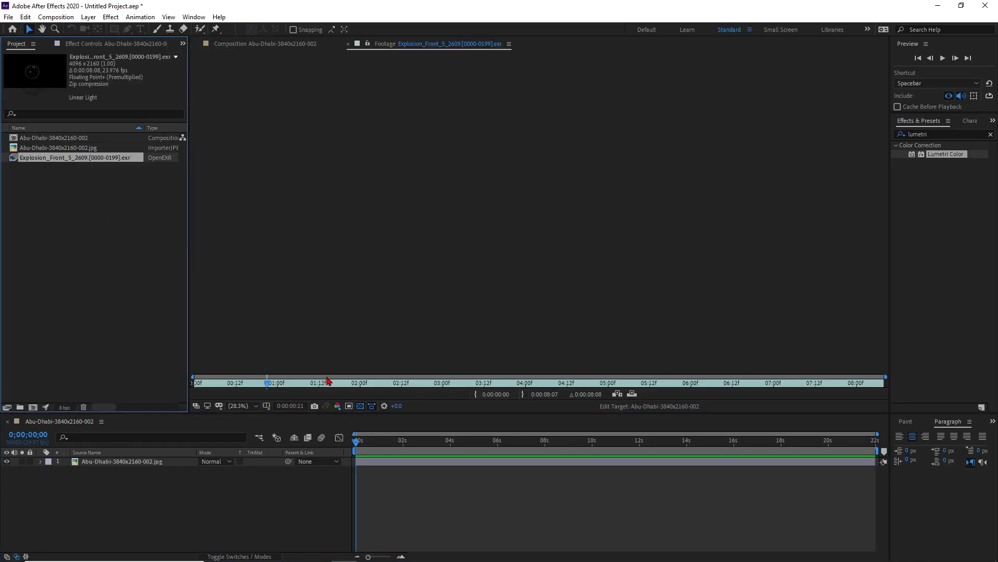
left_click(333, 383)
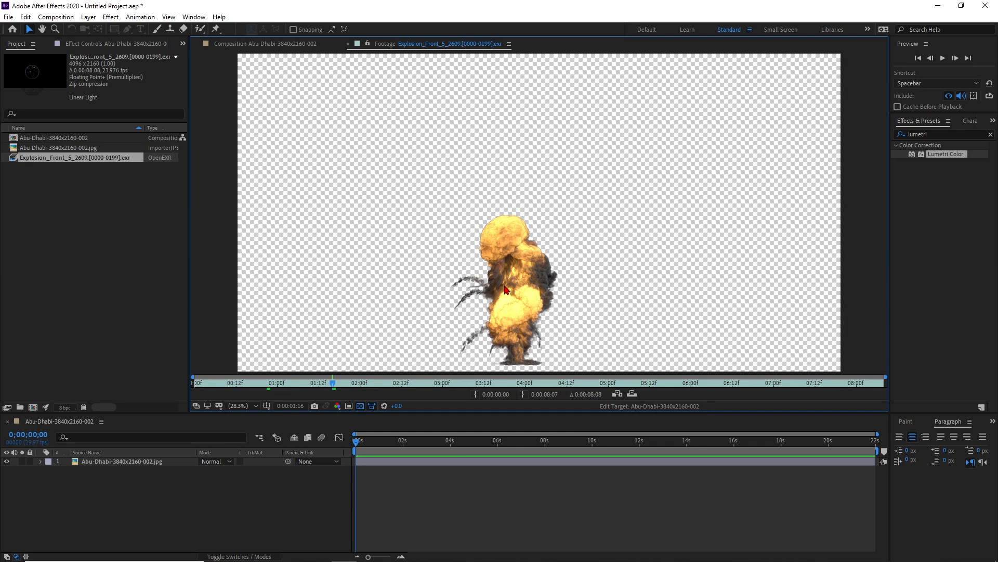
left_click(106, 267)
left_click(234, 44)
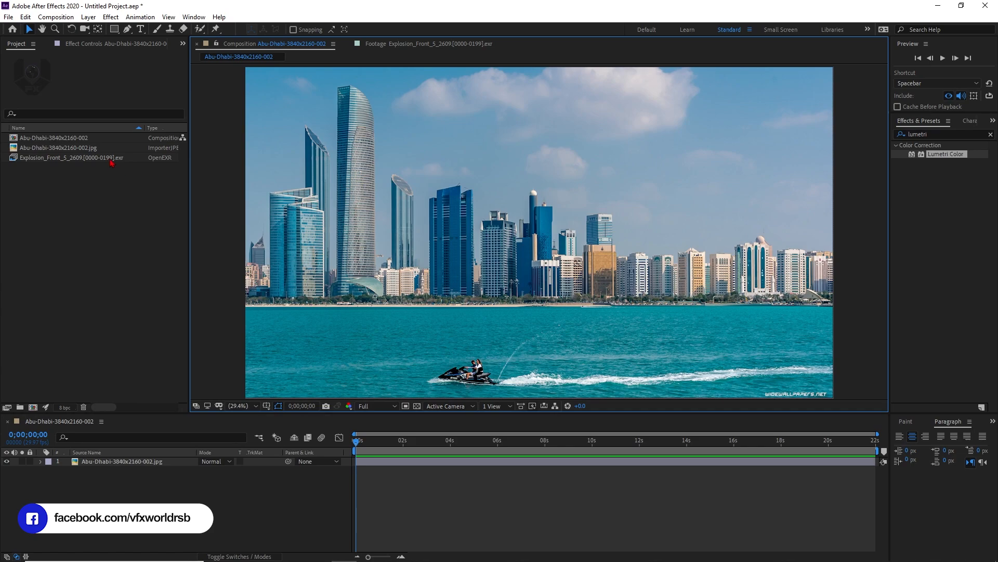
- Place the explosion sequence above the skyline image and pre-compose it as "exr", leaving all attributes in the main composition
left_click_drag(111, 162, 151, 461)
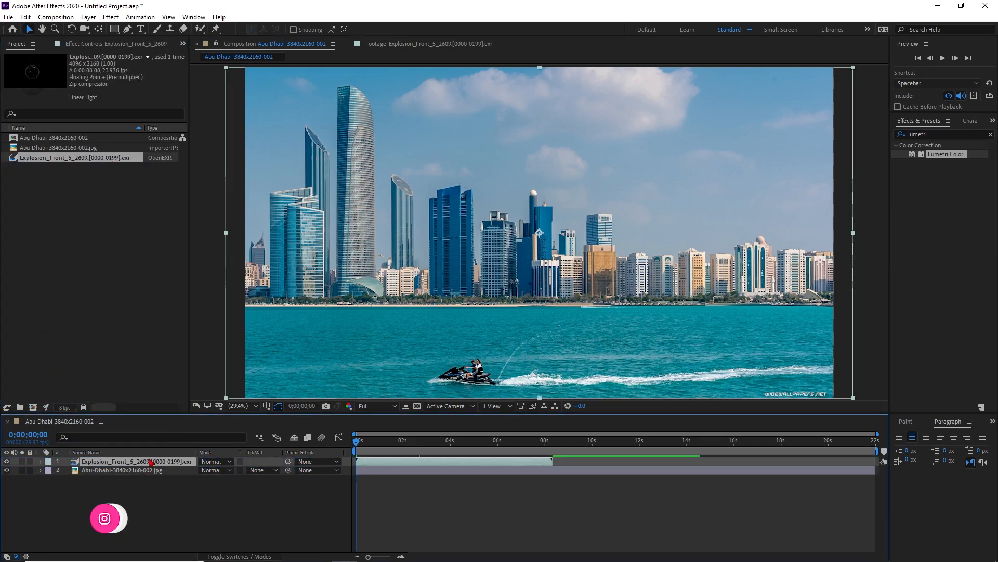
left_click(388, 447)
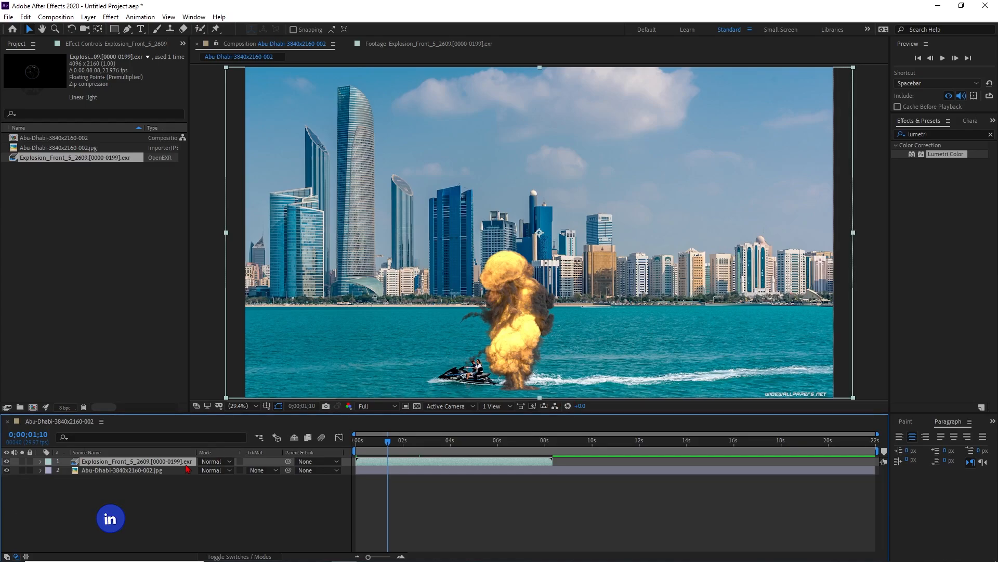
right_click(140, 461)
left_click(170, 408)
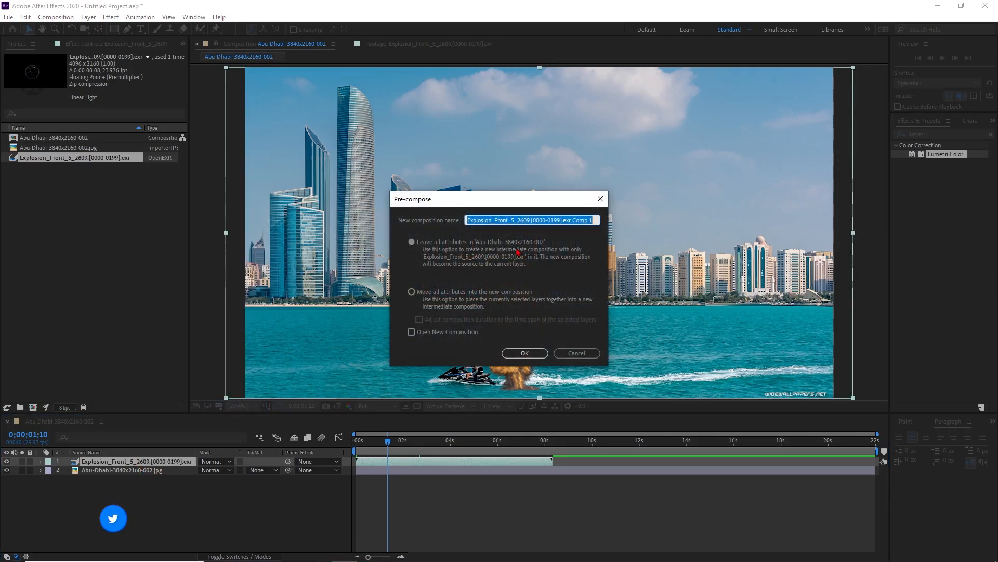
type("exr")
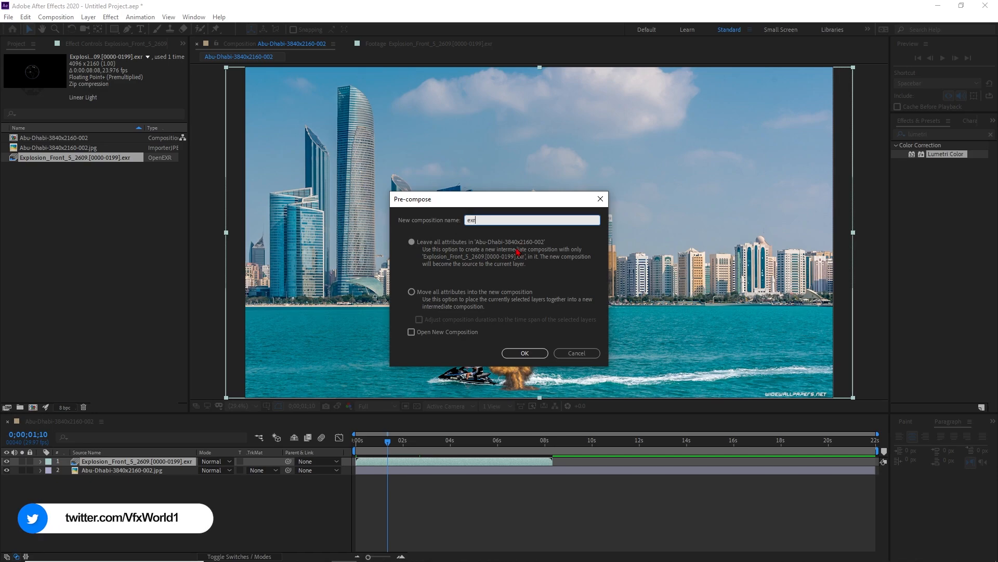
left_click(523, 353)
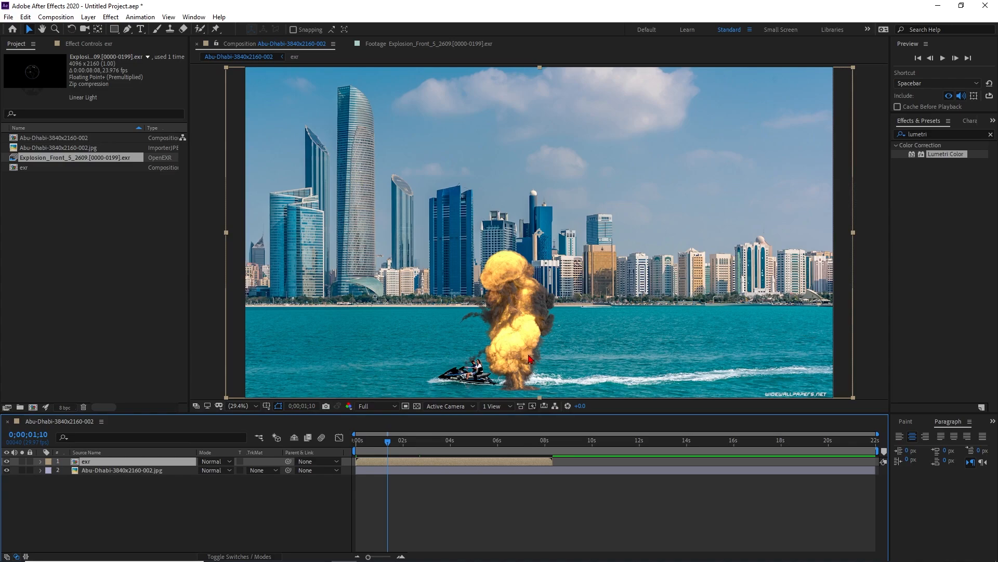
- Open the exr composition and apply the EXtractoR effect to its explosion layer
double_click(173, 465)
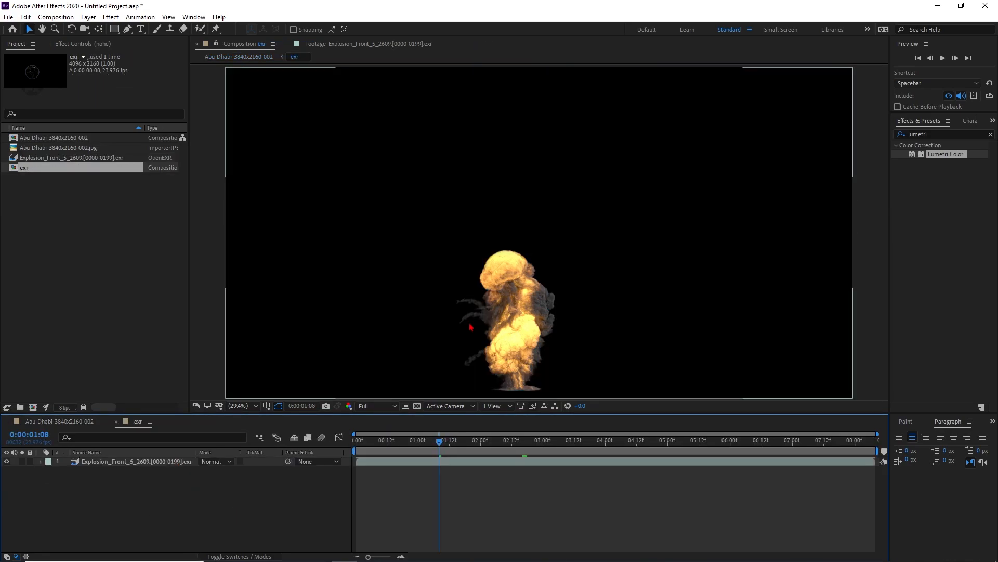
left_click(926, 134)
key("BackSpace")
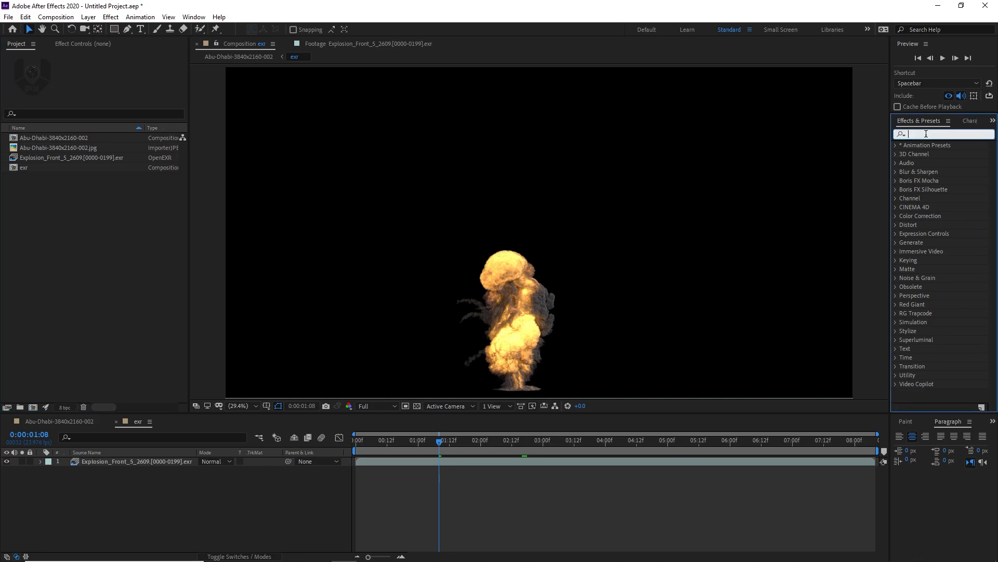
type("extra")
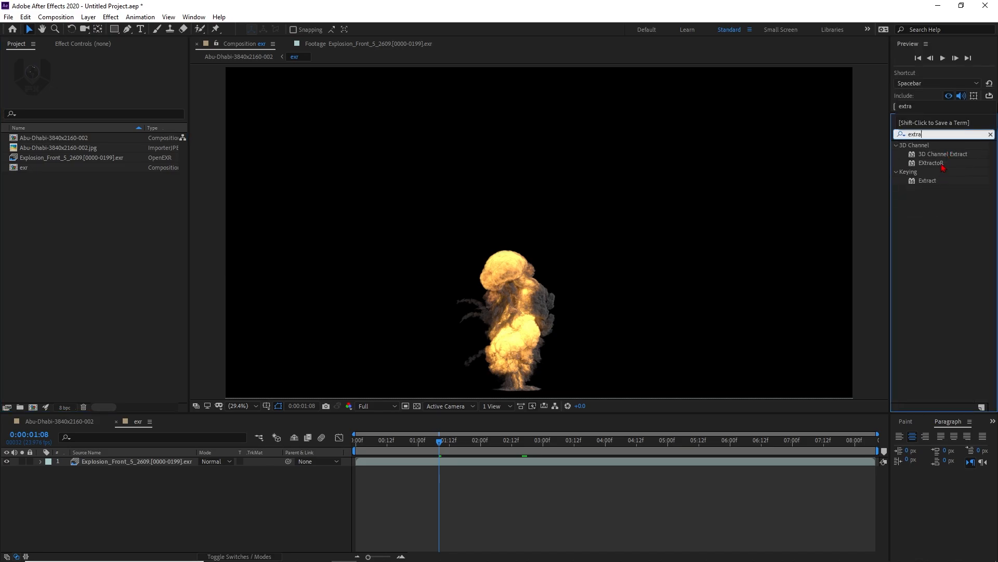
left_click_drag(936, 165, 163, 461)
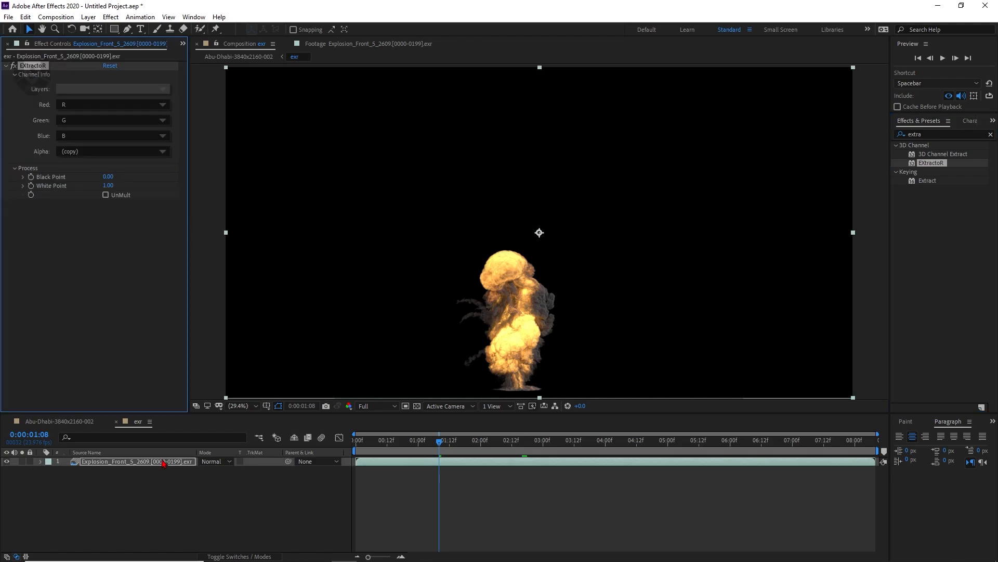
- Try the MotionVector, VolumeNormals, depth and fire passes as the EXtractoR layer on the explosion
left_click(85, 92)
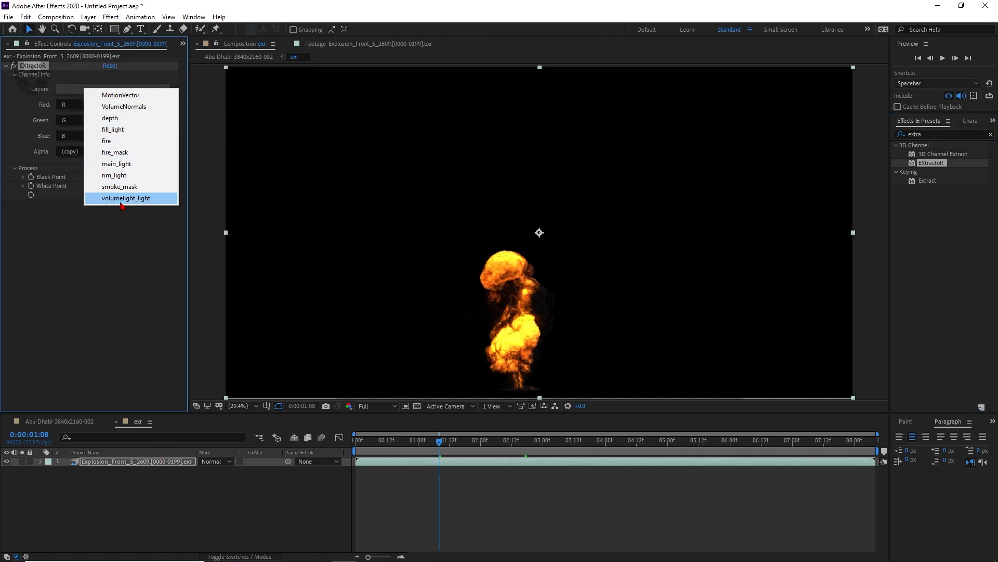
left_click(149, 95)
left_click(146, 93)
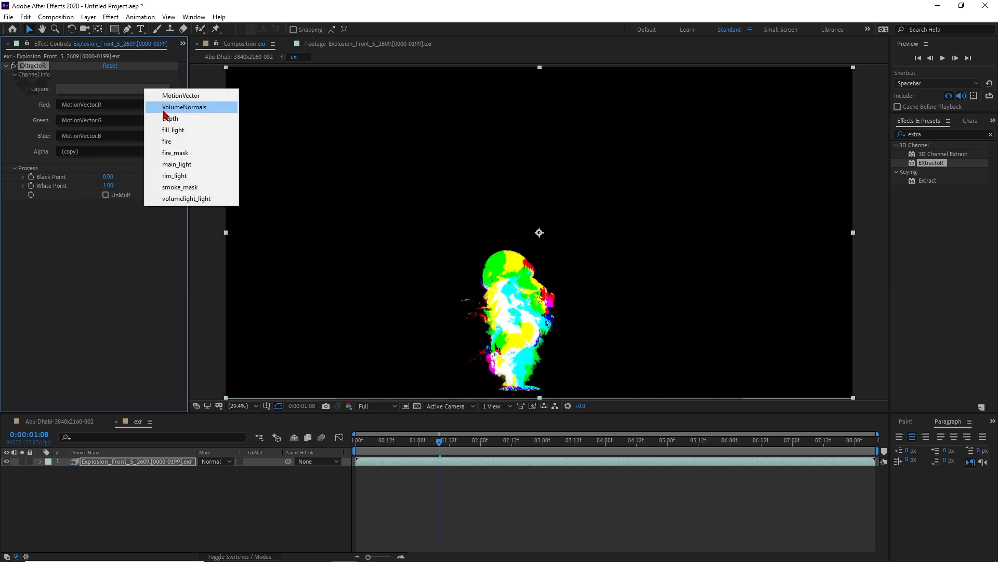
left_click(164, 111)
left_click(134, 94)
left_click(145, 120)
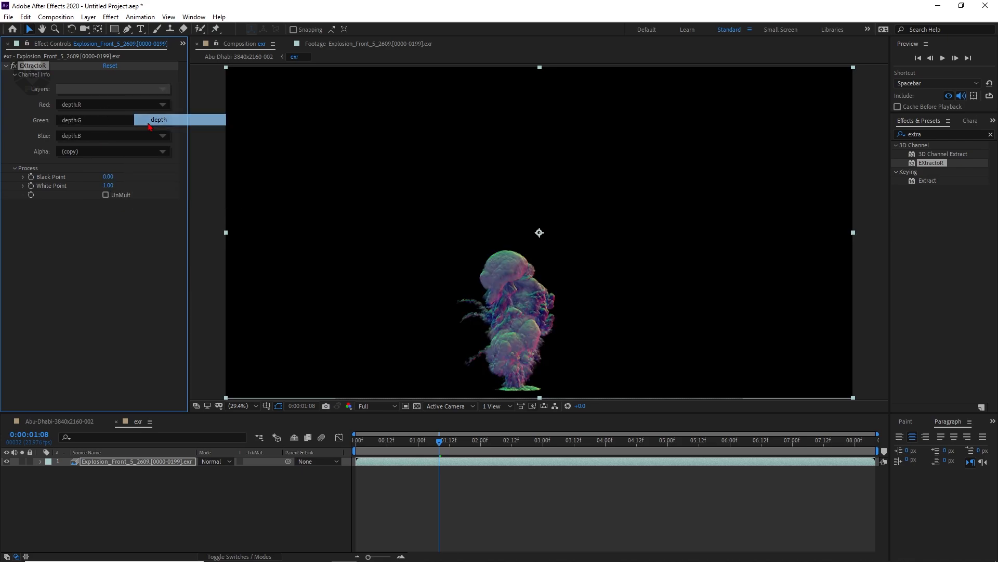
left_click(131, 91)
left_click(148, 140)
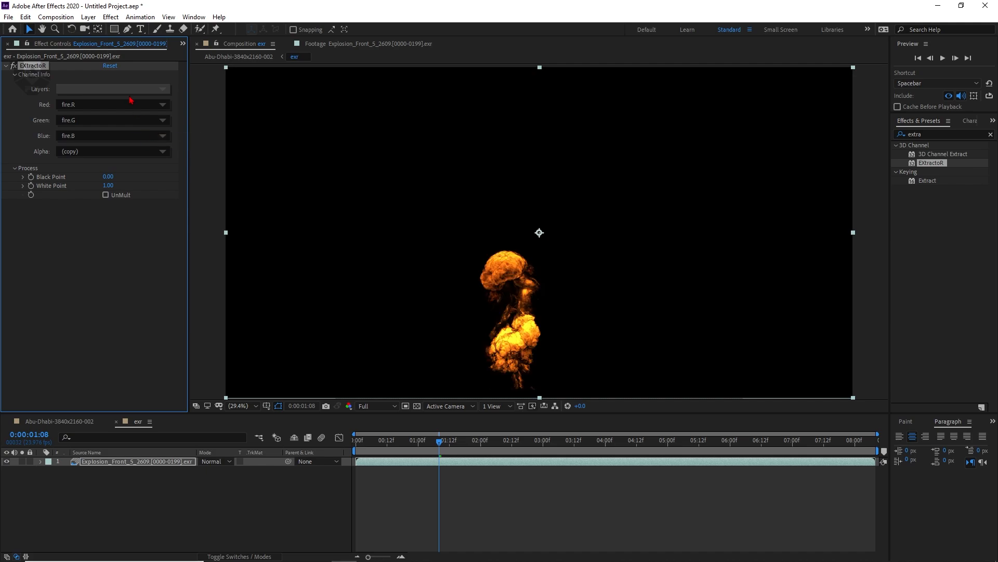
scroll(508, 335, "up", 1)
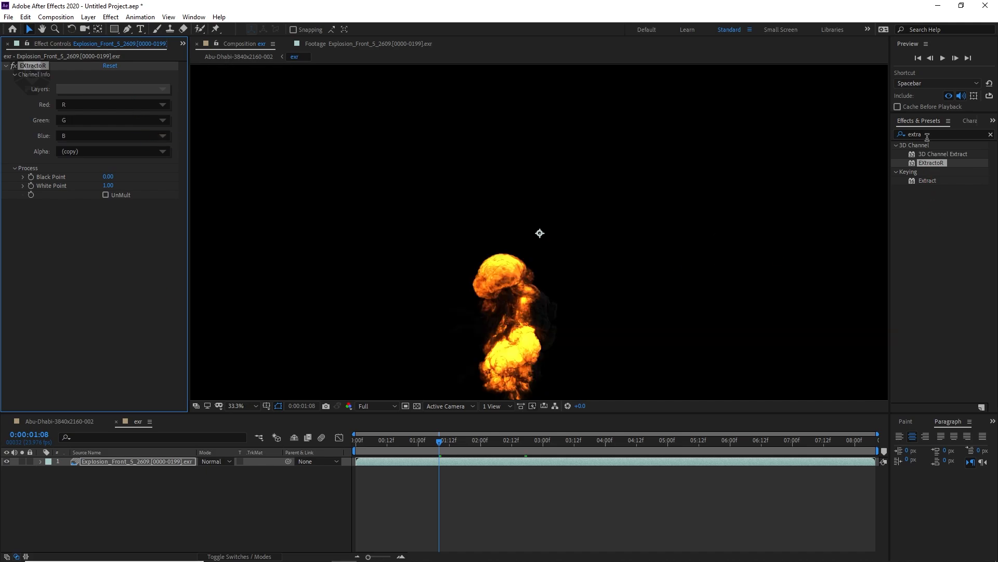
- Apply Color Profile Converter to the explosion layer below EXtractoR, with Linearize Input Profile enabled
left_click(909, 134)
type("co")
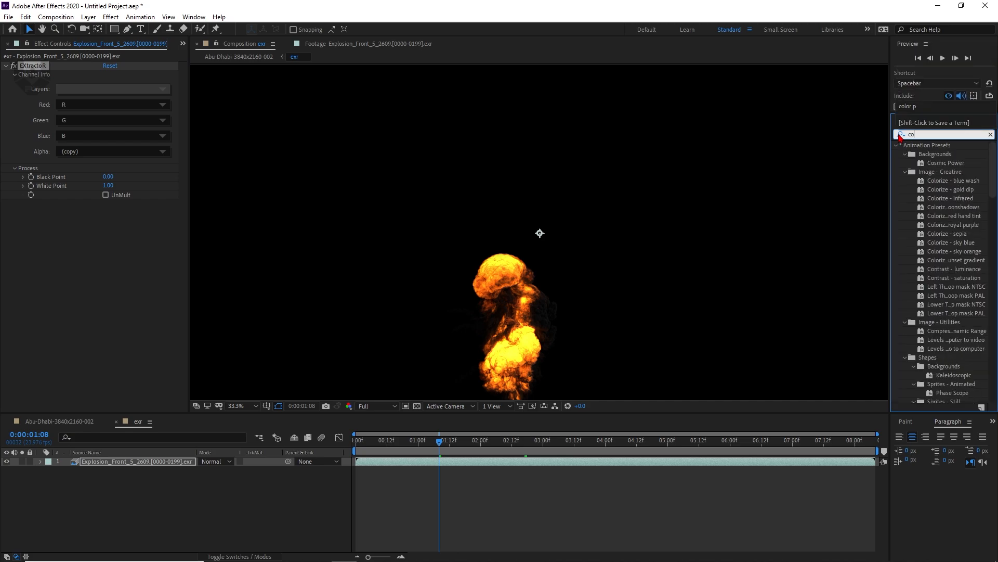
type("lor p")
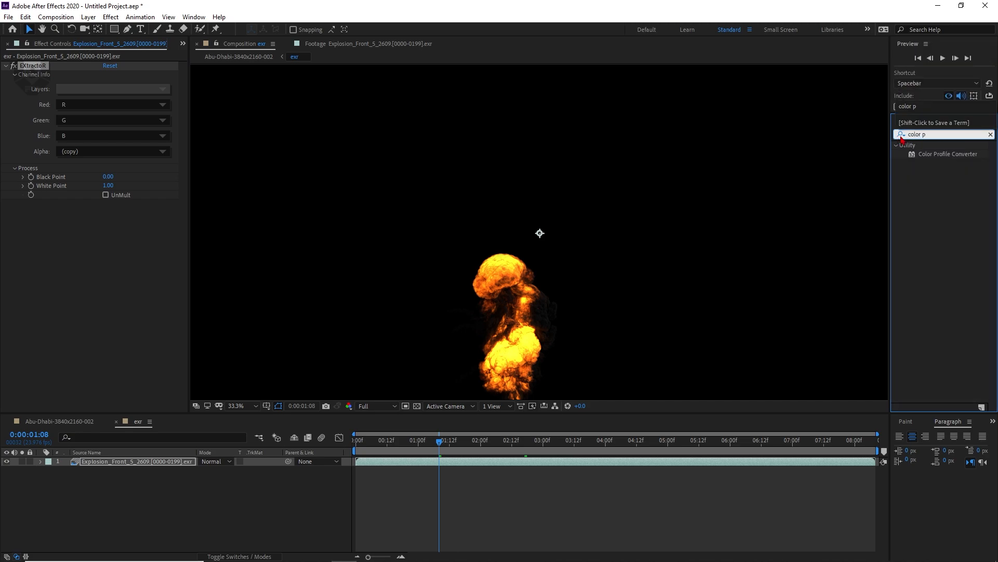
left_click_drag(948, 154, 83, 247)
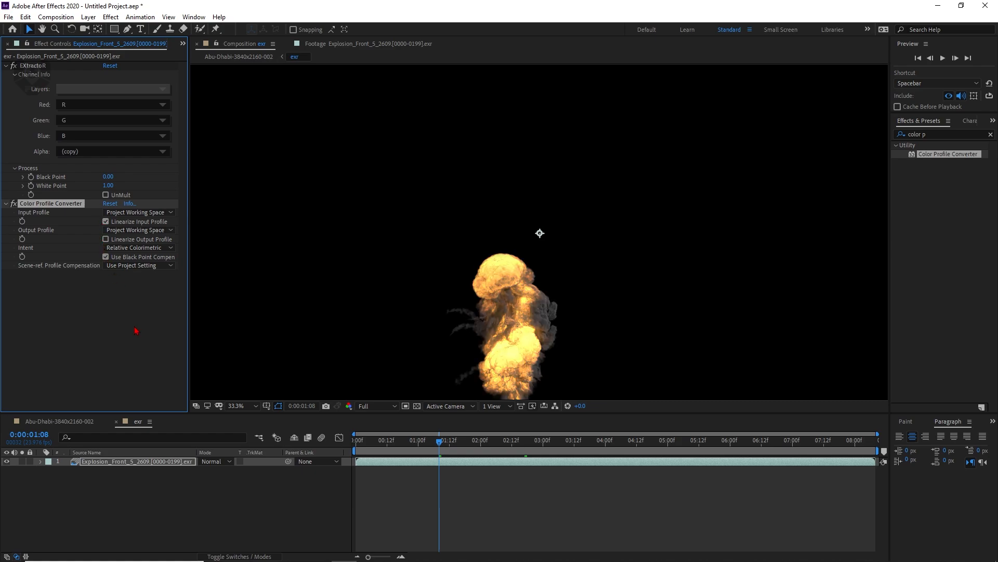
- Apply Shift Channels to the explosion layer with Take Alpha From set to Full On, and enable UnMult in EXtractoR
left_click(921, 132)
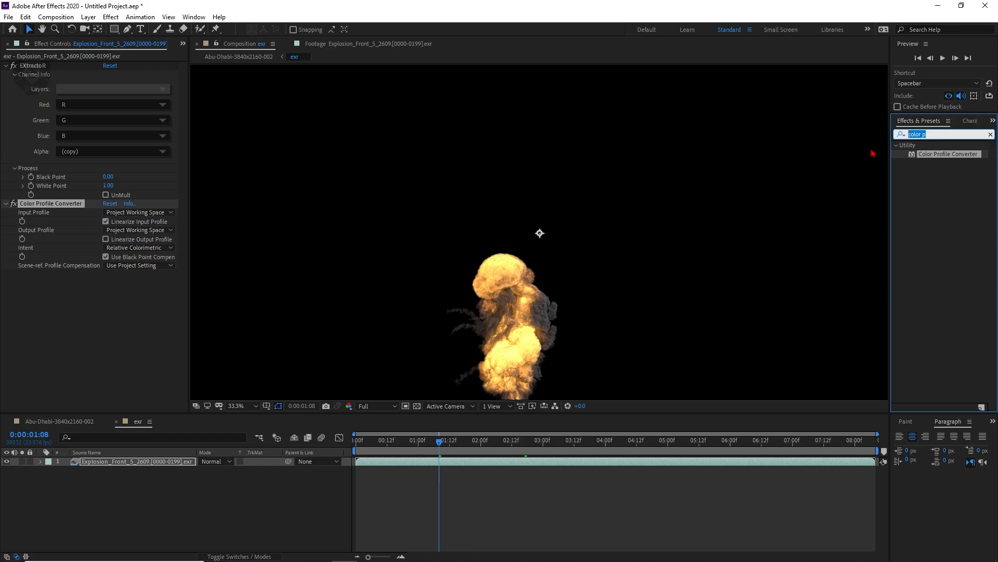
type("shift")
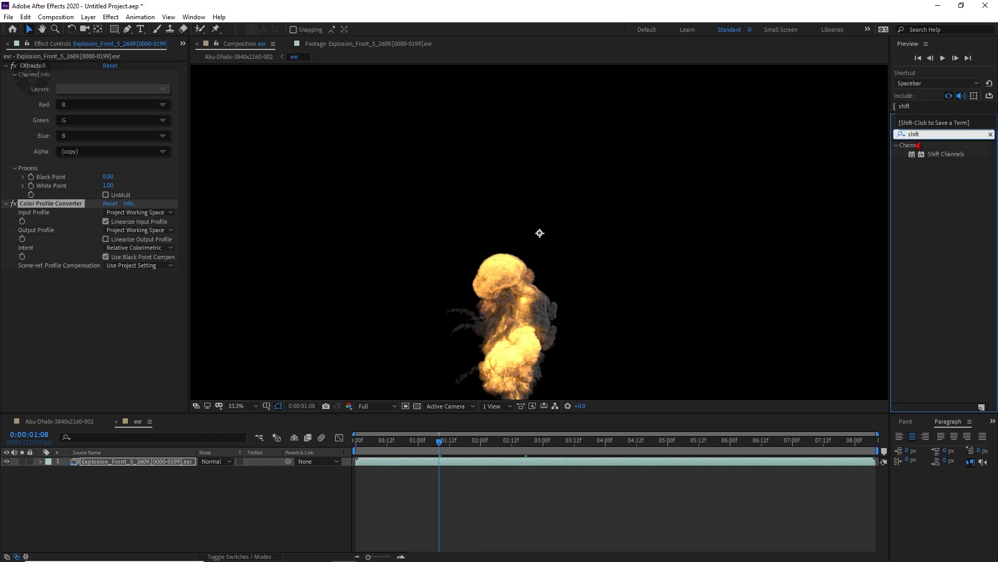
left_click_drag(941, 155, 135, 323)
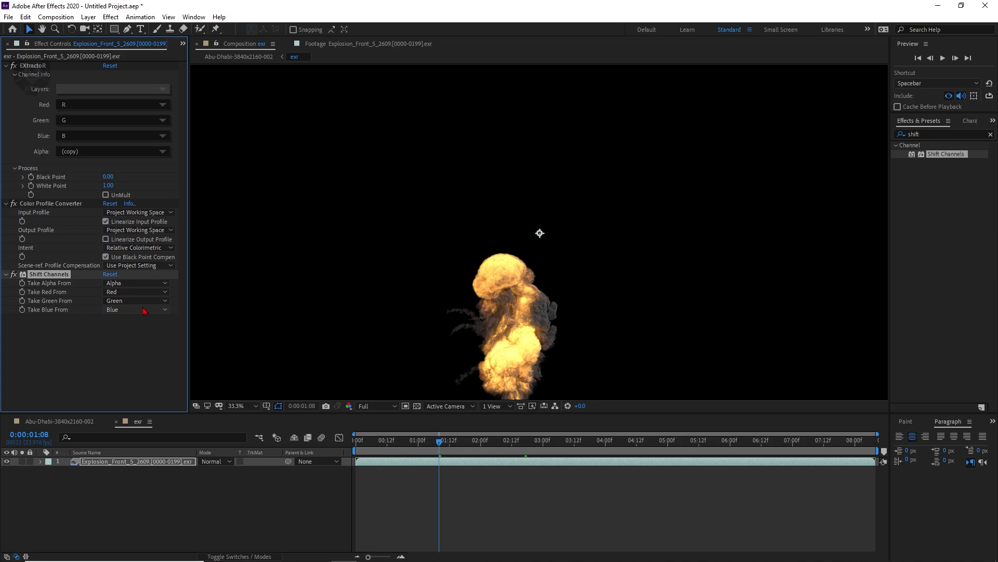
left_click_drag(390, 338, 397, 311)
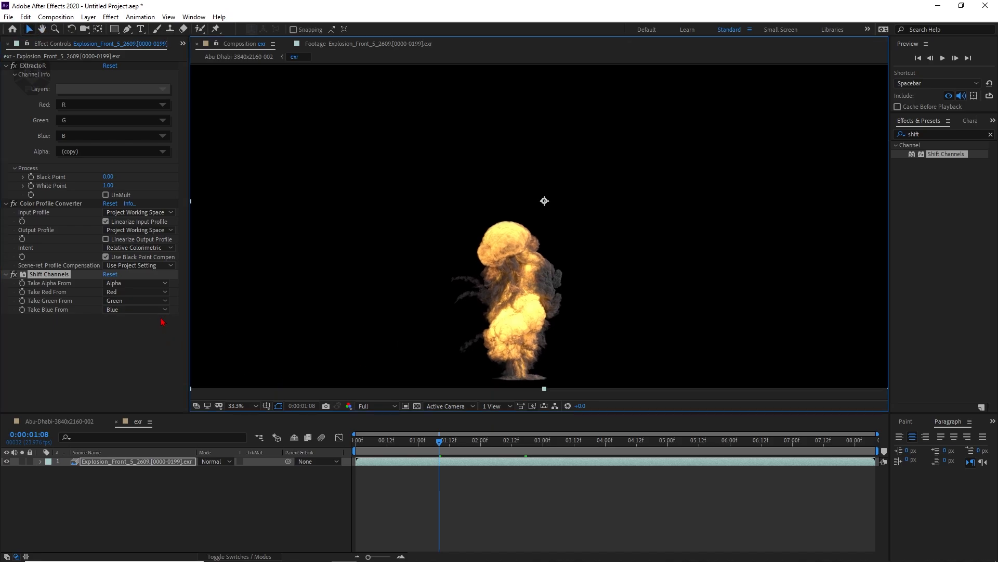
left_click(154, 289)
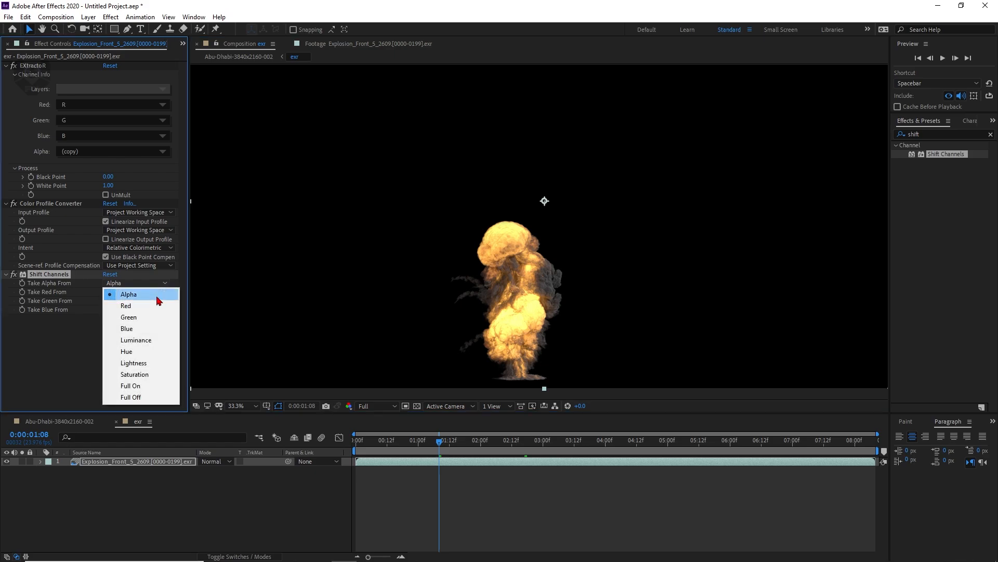
left_click(155, 385)
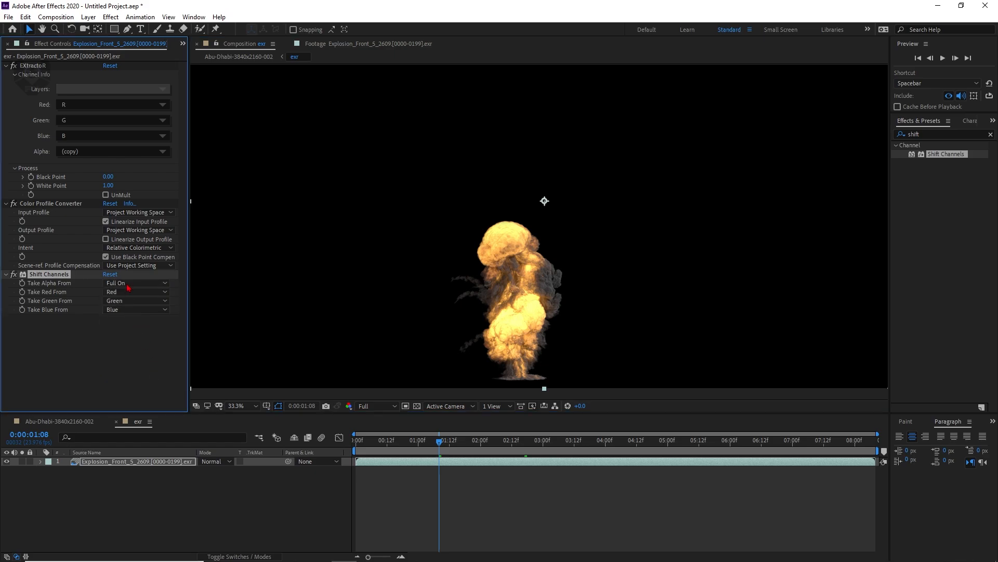
left_click(106, 195)
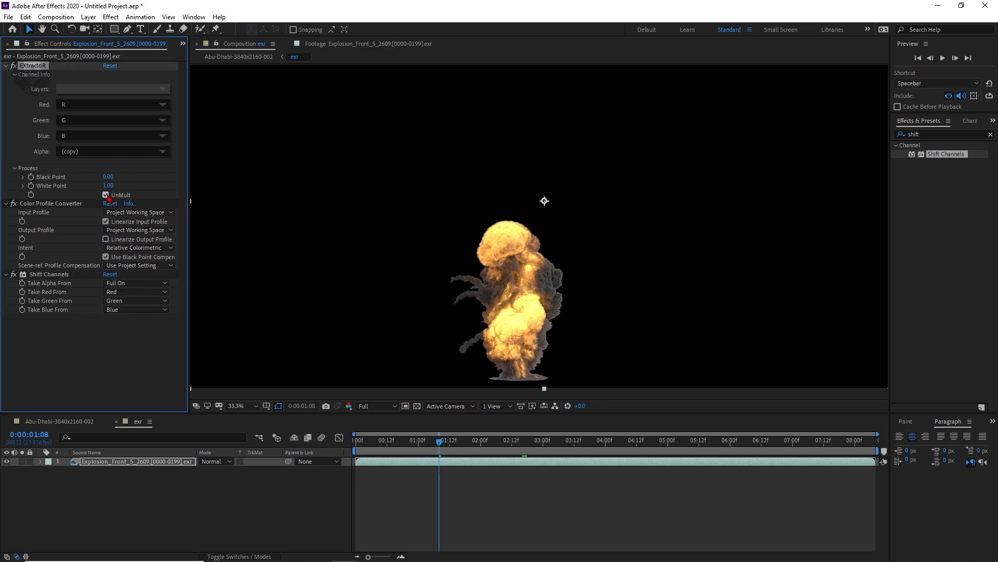
- Duplicate the explosion layer and rename the upper copy "matte"
left_click(139, 471)
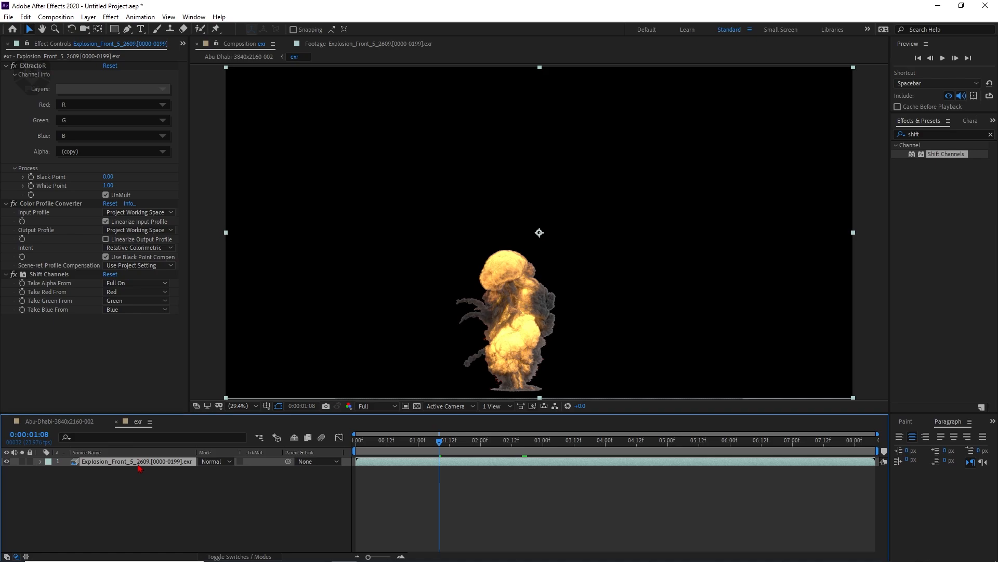
key("ctrl+d")
right_click(139, 468)
left_click(161, 444)
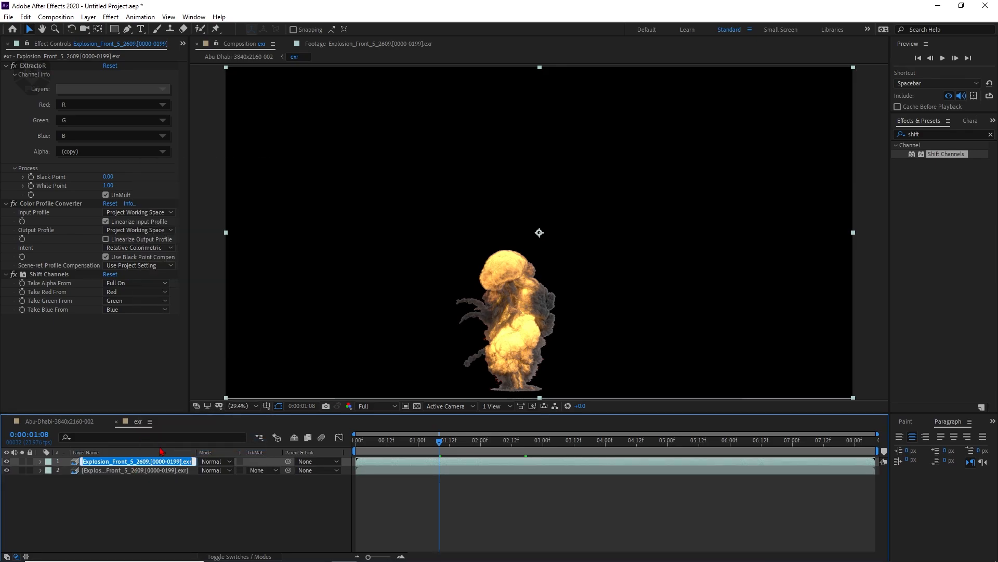
type("matte")
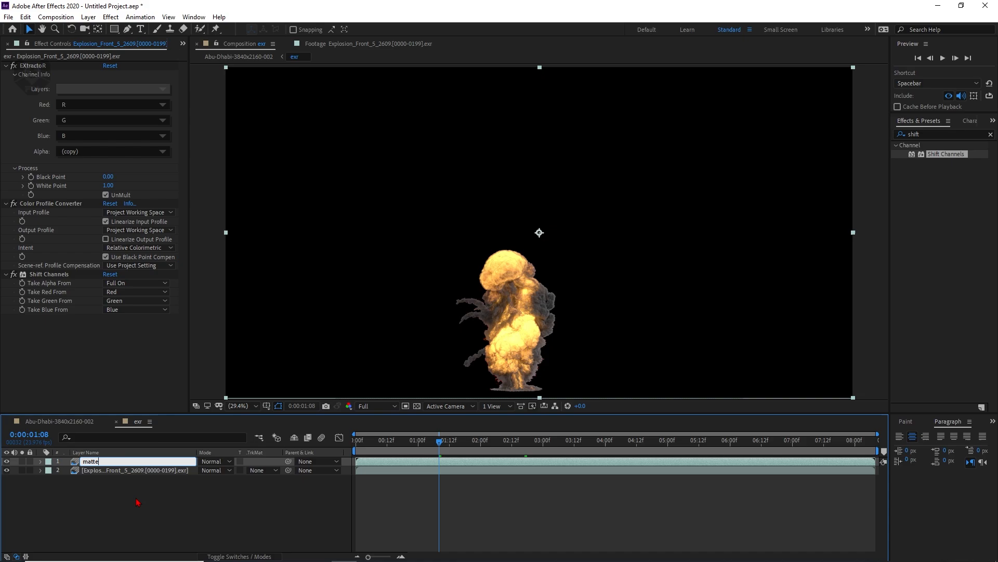
left_click(133, 502)
- Delete the EXtractoR, Color Profile Converter and Shift Channels effects from the matte layer
left_click(130, 462)
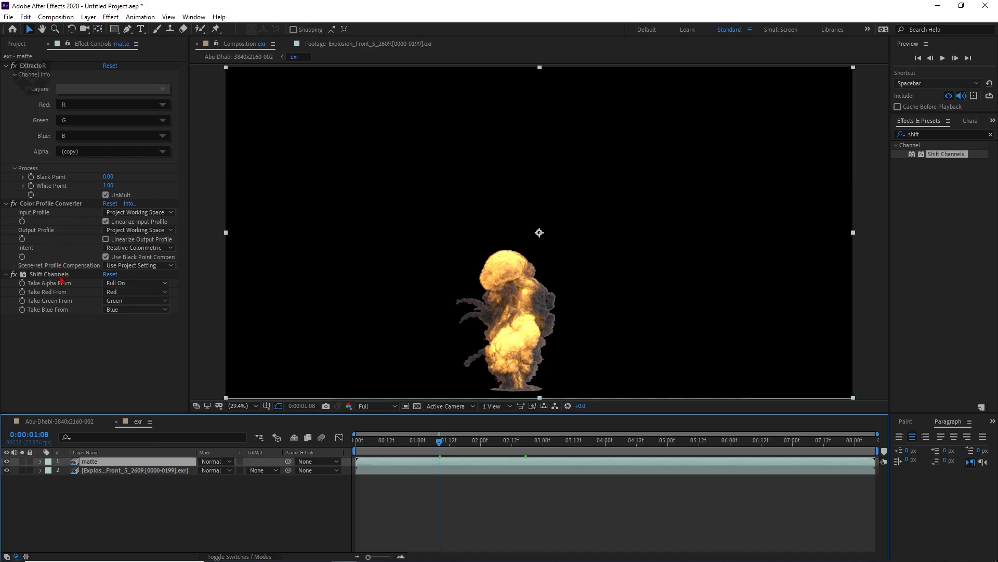
left_click(61, 279)
left_click(48, 67, "shift")
key("Delete")
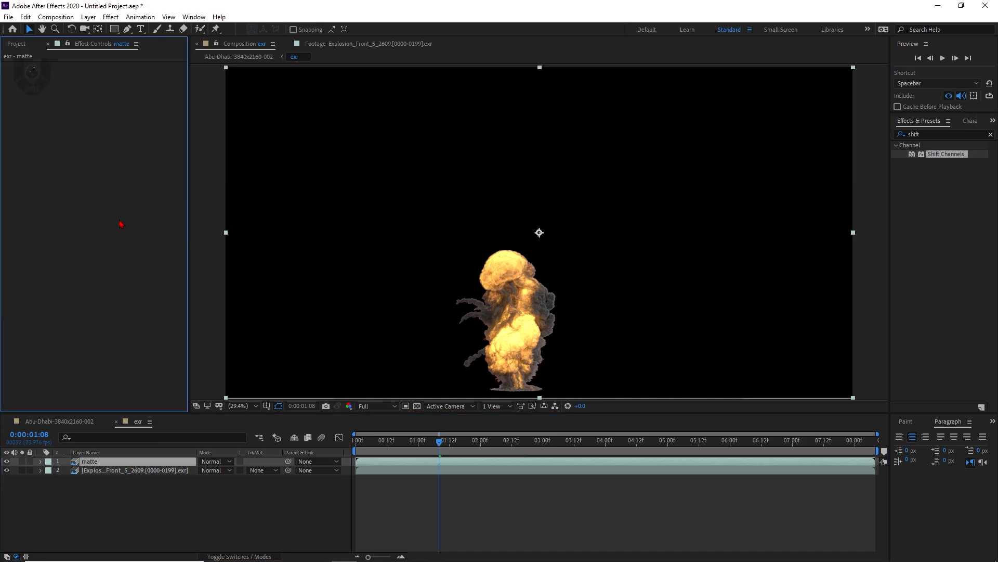
- Set the matte layer's blending mode to Stencil Alpha and return to the Abu Dhabi skyline composition
left_click(219, 462)
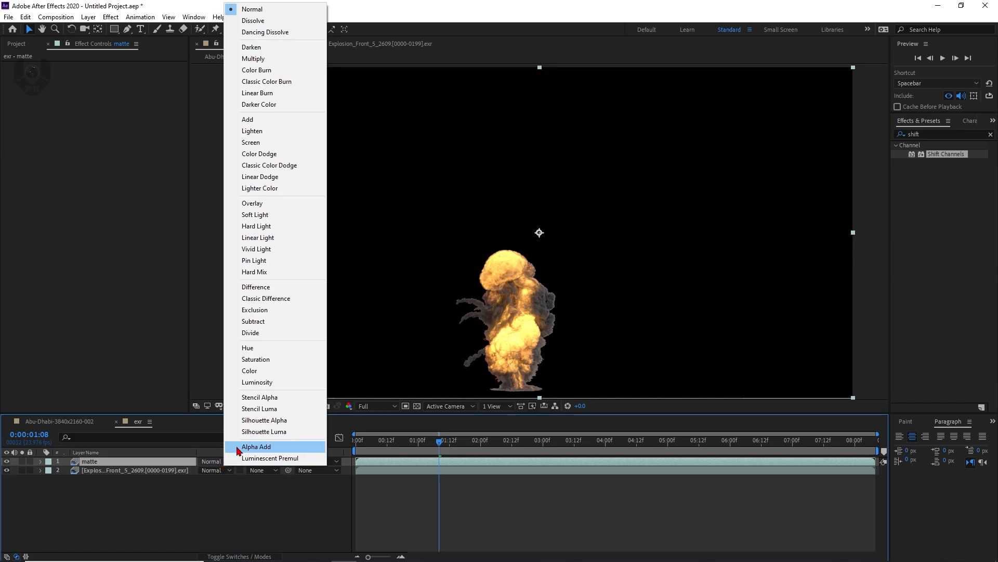
left_click(267, 399)
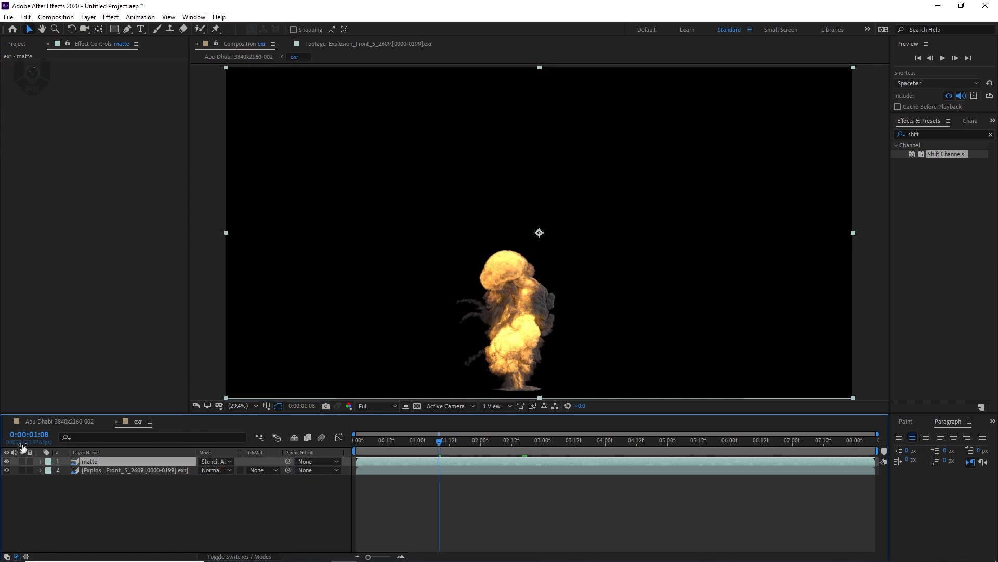
left_click(39, 426)
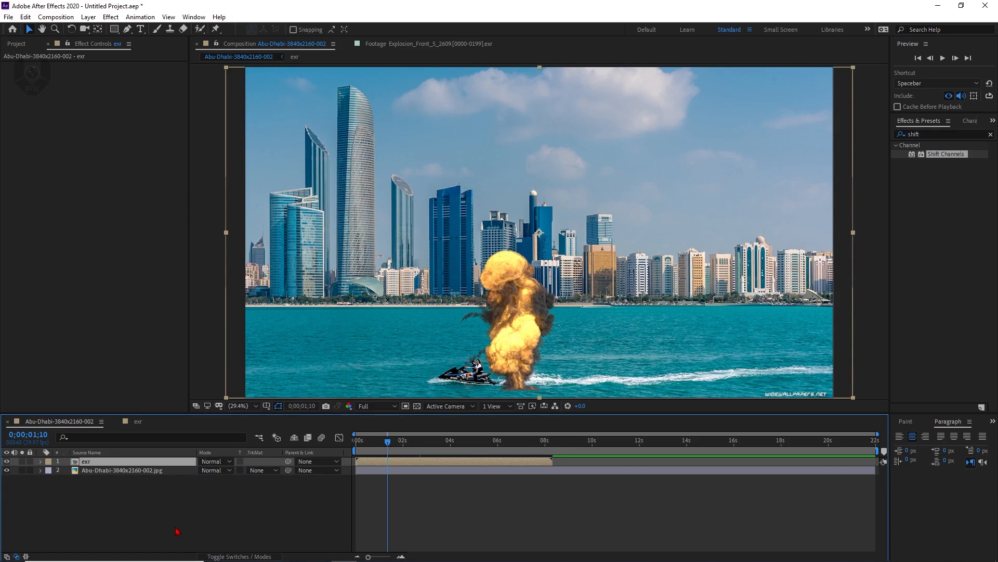
- Lock the viewer to the skyline composition and move the explosion up to the shoreline in front of the distant buildings
left_click(217, 45)
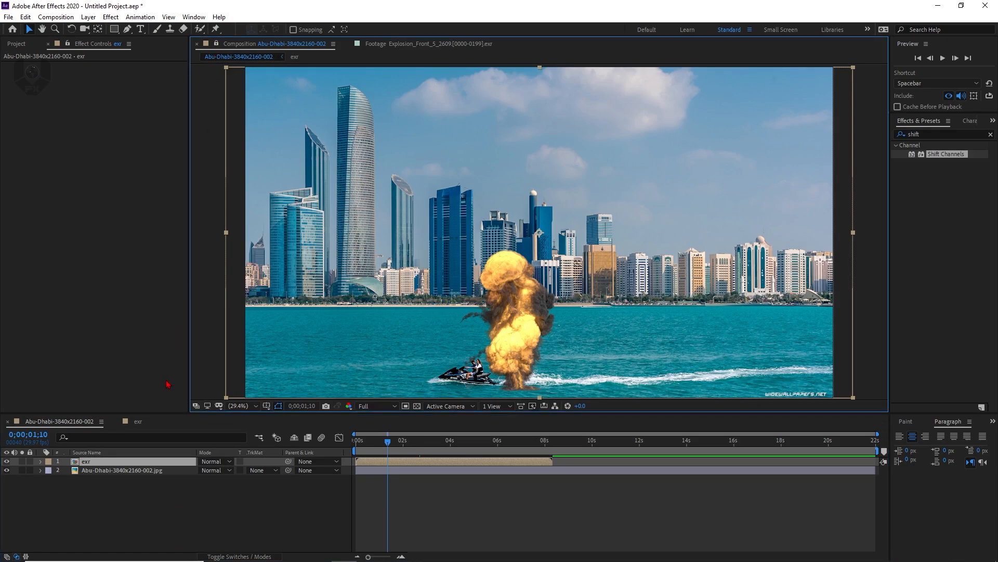
left_click(141, 424)
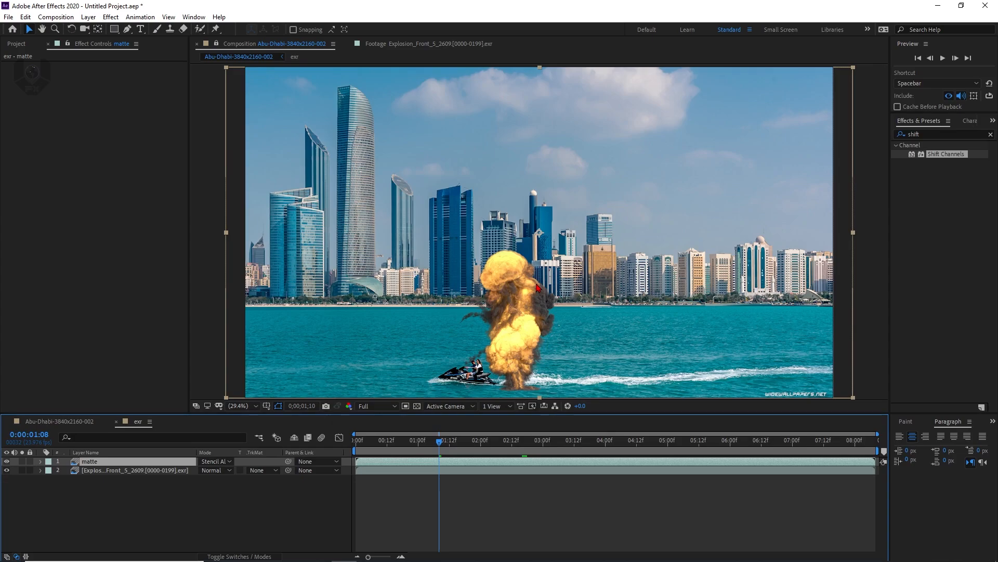
left_click(537, 286)
left_click_drag(467, 356, 588, 270)
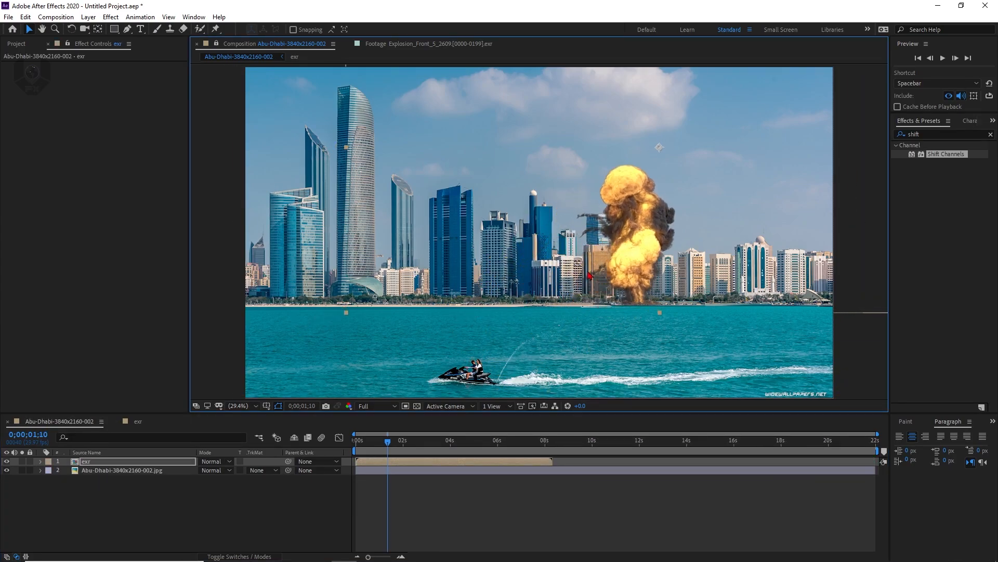
- Duplicate the explosion layer in the exr composition, set the copy's EXtractoR channels to fire_mask, and check it in solo
left_click(139, 428)
left_click(133, 470)
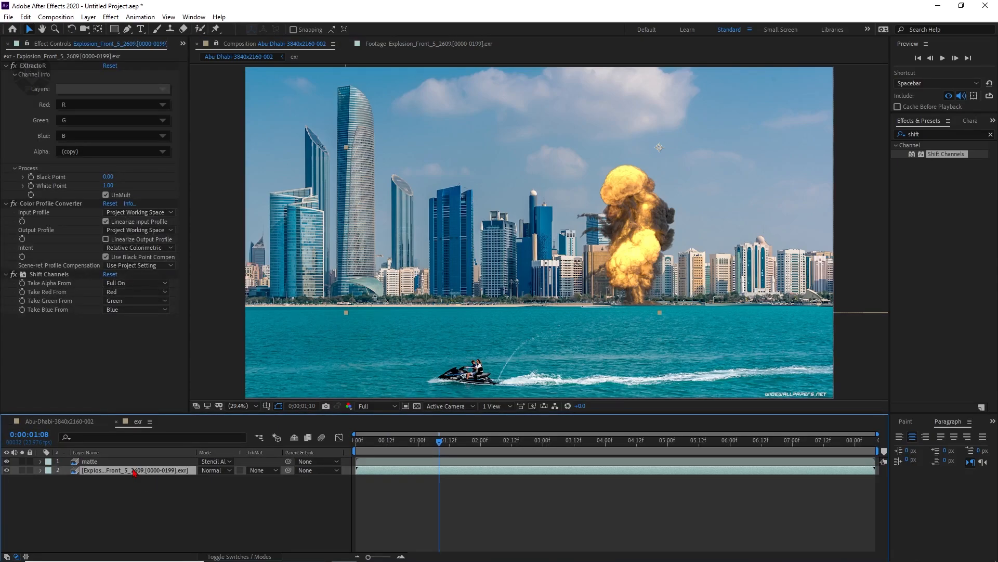
key("ctrl+d")
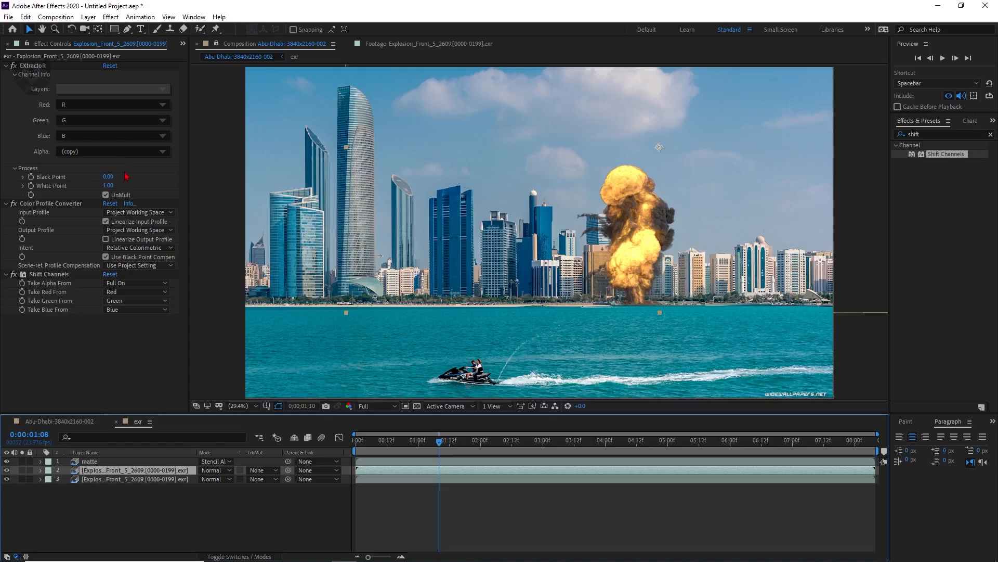
left_click(119, 92)
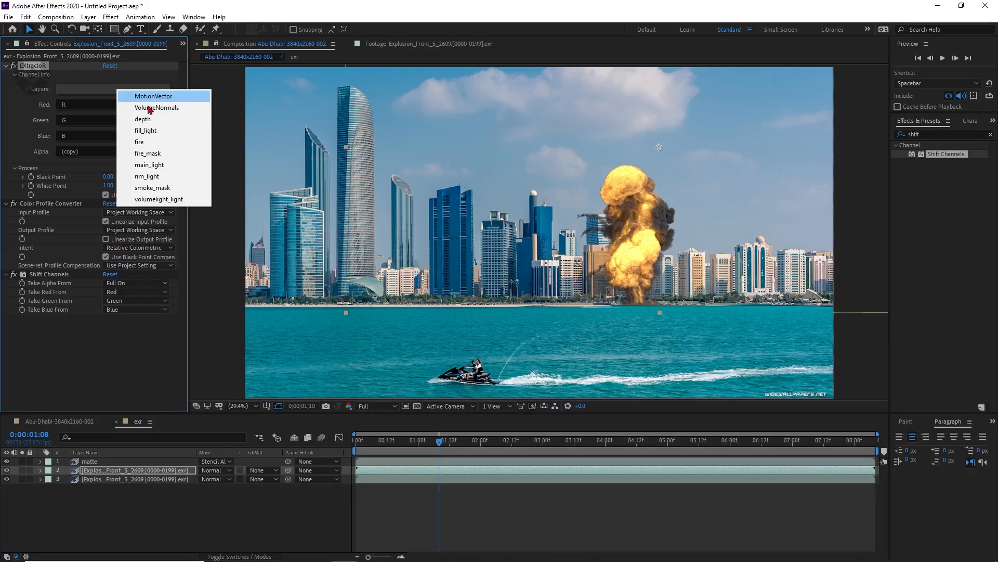
left_click(162, 157)
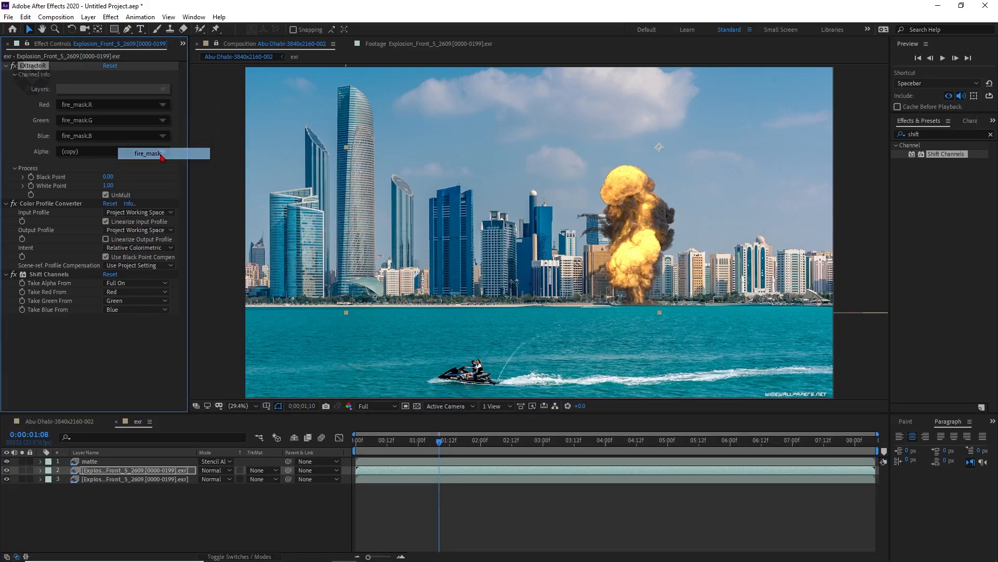
left_click(22, 470)
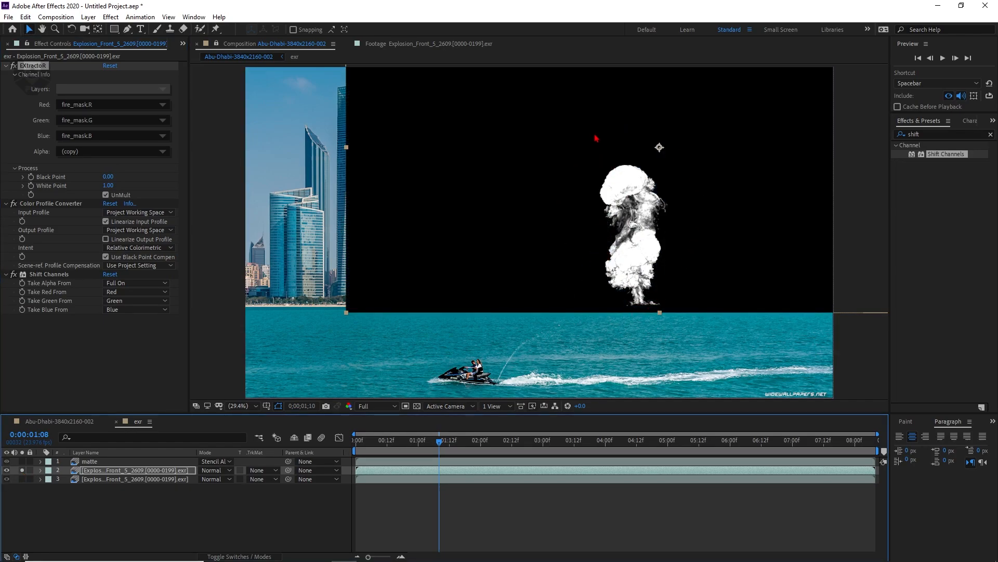
left_click(22, 470)
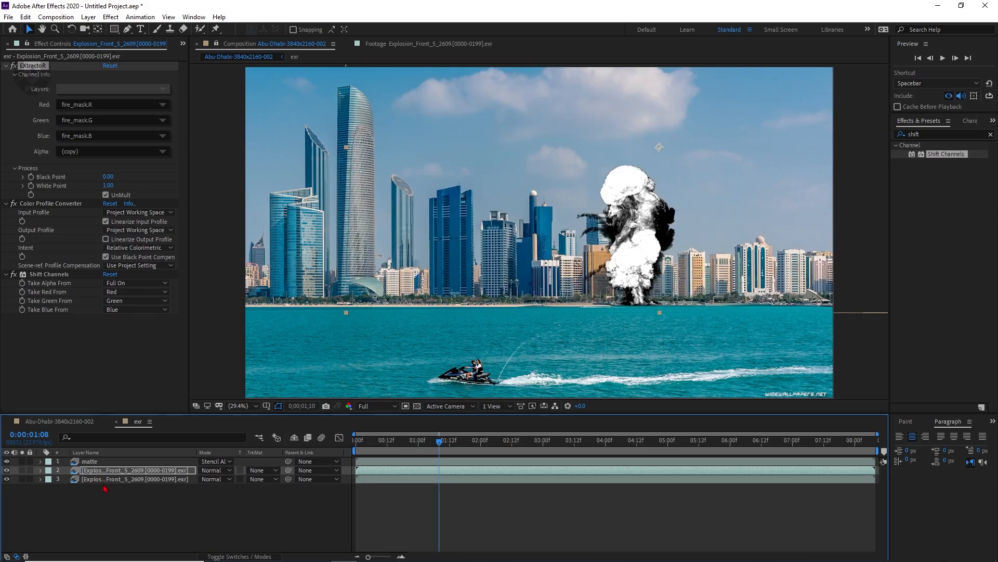
- Add an adjustment layer to the exr composition and place it directly beneath the explosion copy showing the fire_mask channels
right_click(134, 530)
mouse_move(244, 407)
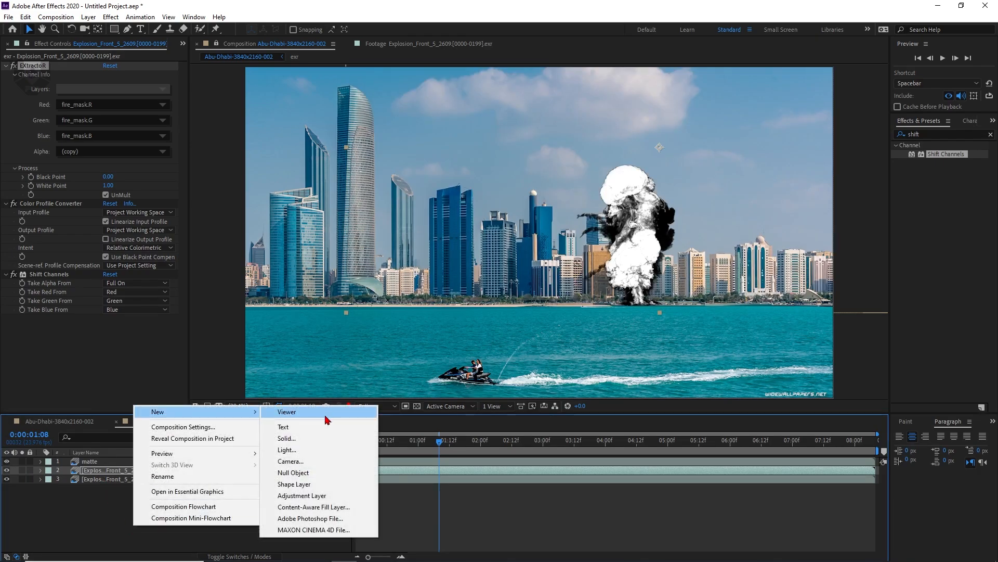
left_click(312, 496)
left_click_drag(139, 470, 144, 477)
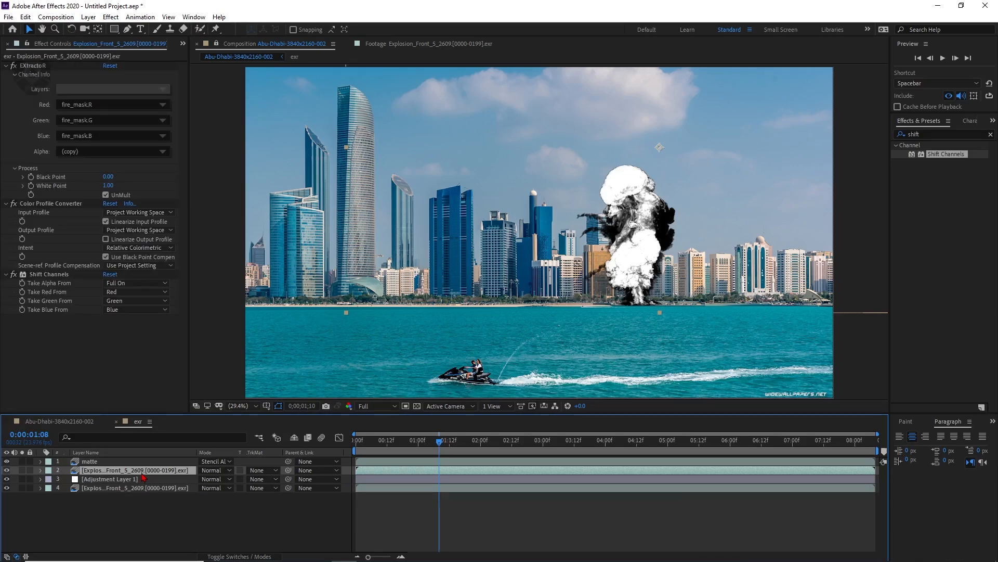
- Rename both the fire_mask explosion copy and the adjustment layer below it "fire mask"
key("Return")
type("fire mask")
left_click(152, 494)
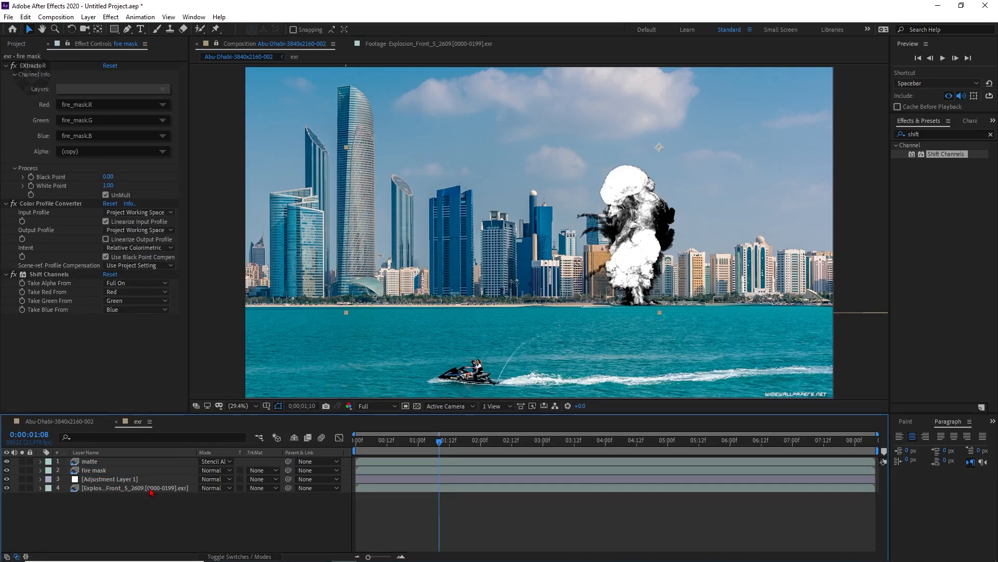
right_click(151, 481)
left_click(178, 463)
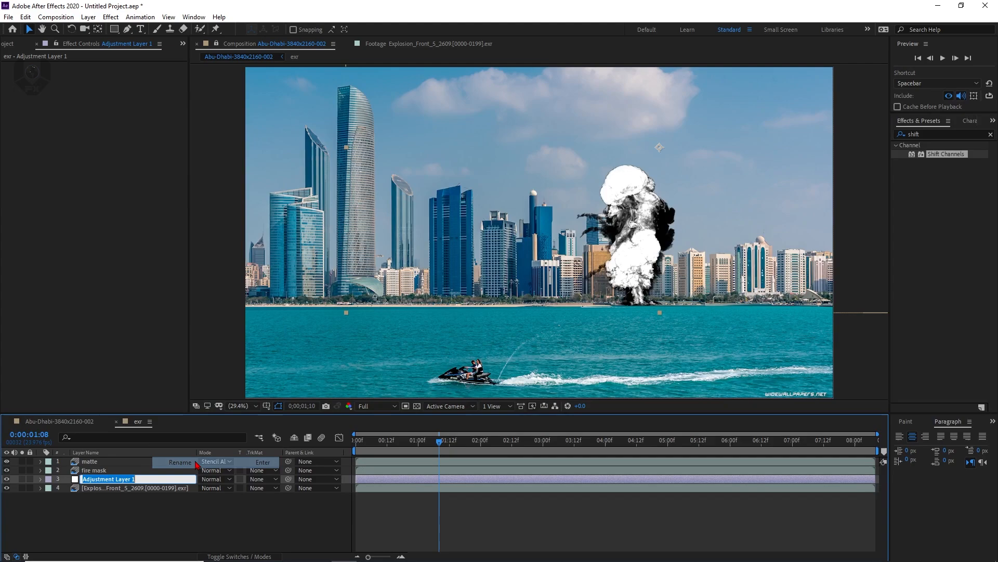
type("fire mask")
left_click(179, 511)
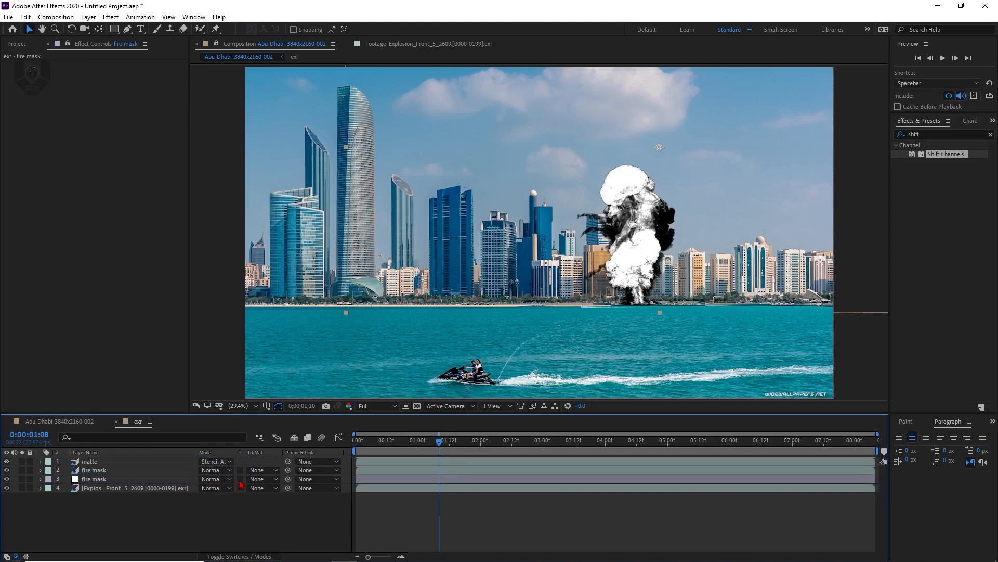
- Set the adjustment layer's track matte to Luma Matte "fire mask" and apply the Curves effect to it
left_click(264, 488)
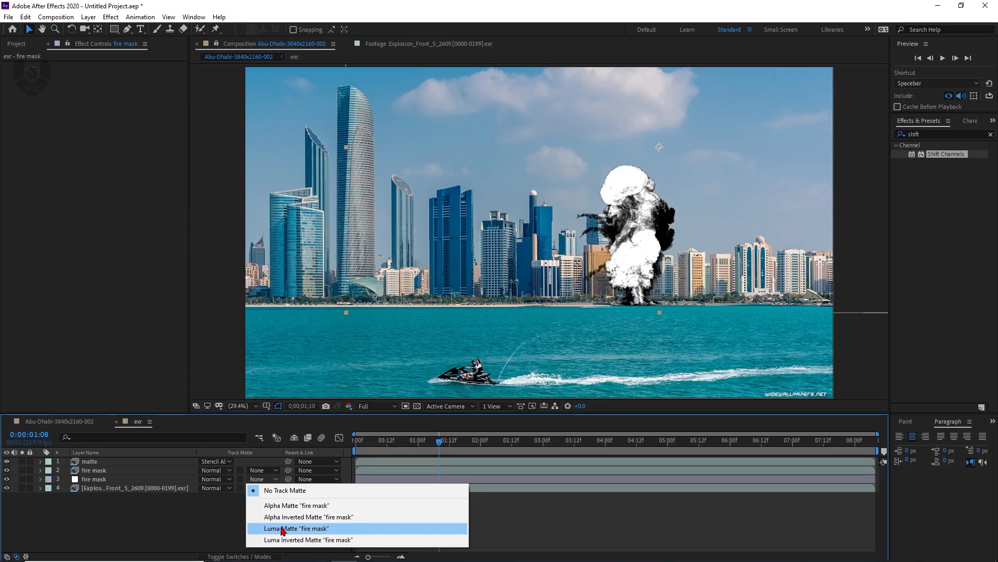
left_click(280, 529)
left_click(116, 480)
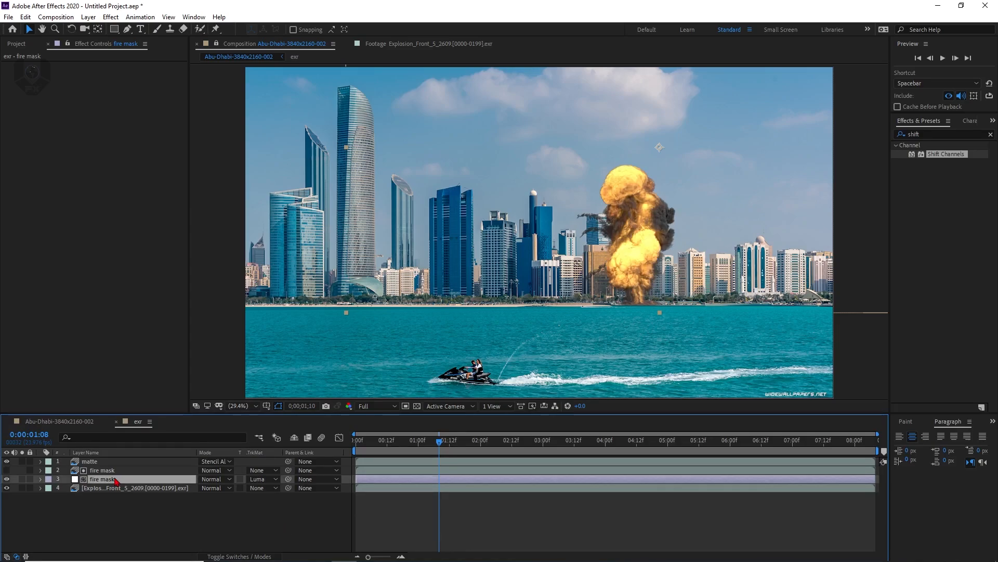
left_click(926, 136)
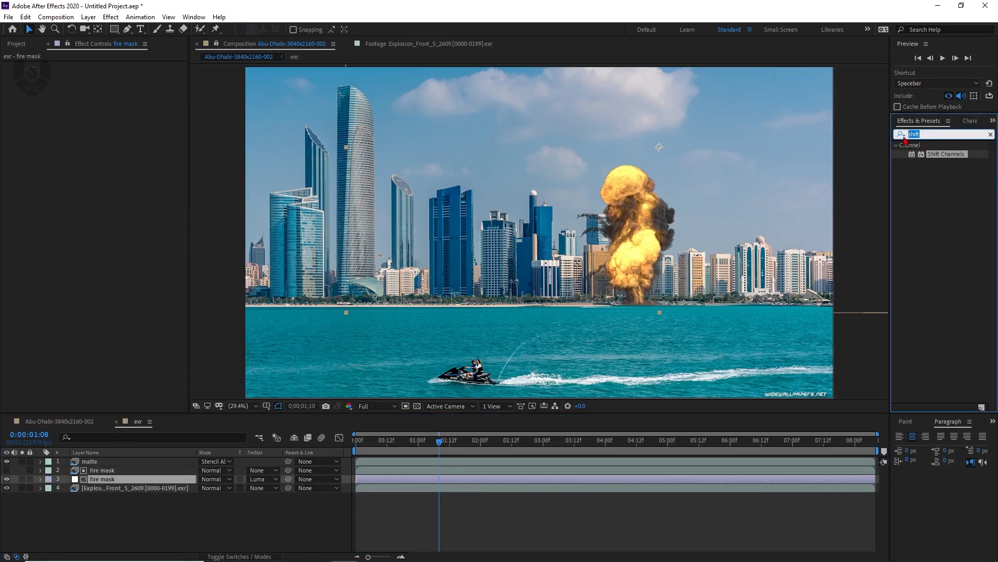
type("curve")
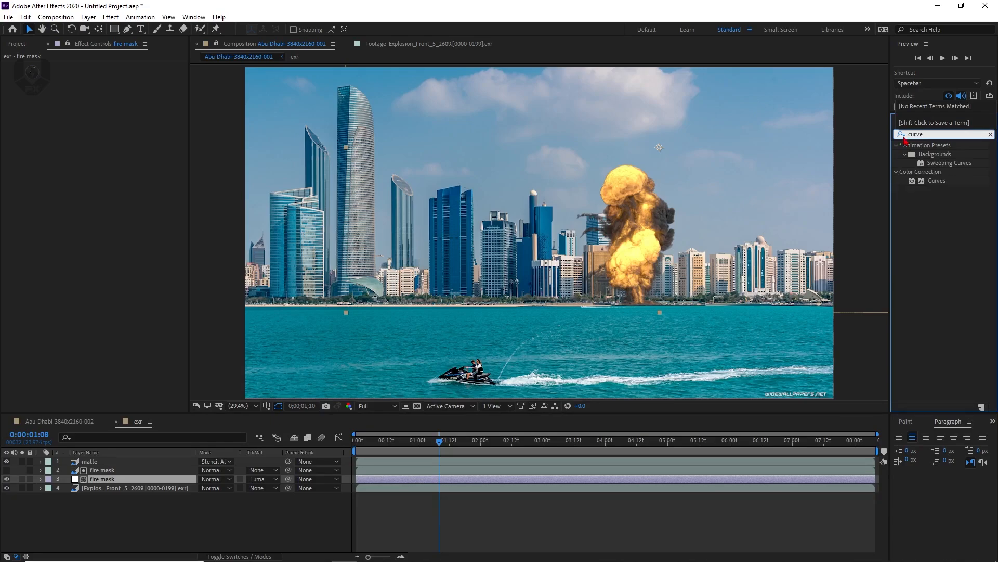
left_click_drag(936, 180, 104, 197)
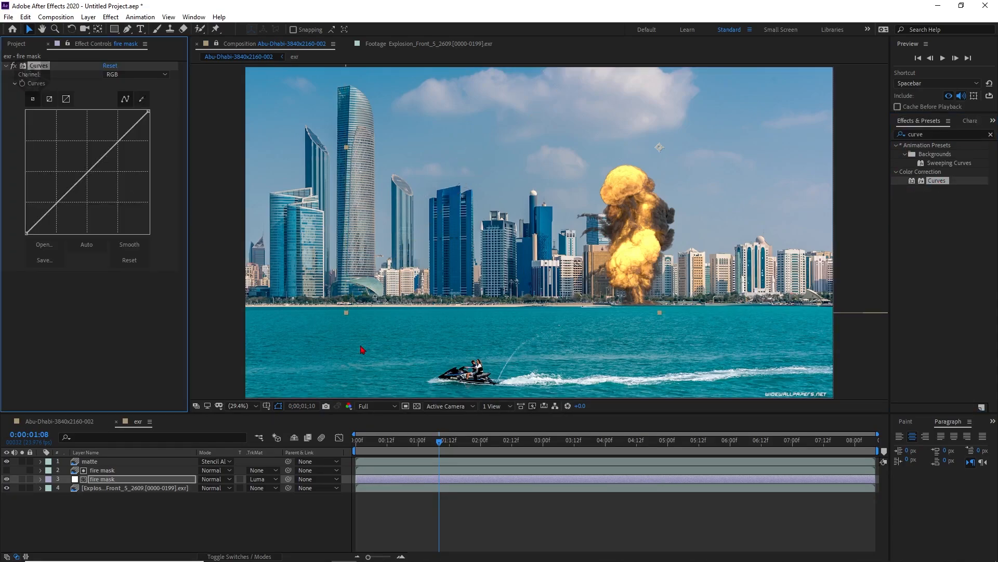
- Try to deepen the fire by lowering the midpoint of the RGB curve, and compare the effect on and off
scroll(622, 264, "up", 3)
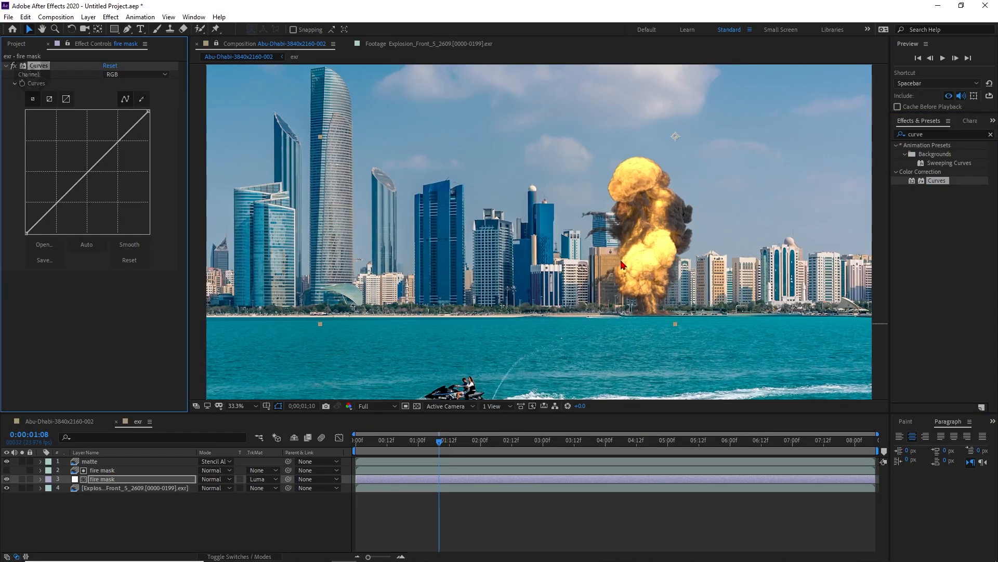
scroll(684, 278, "down", 2)
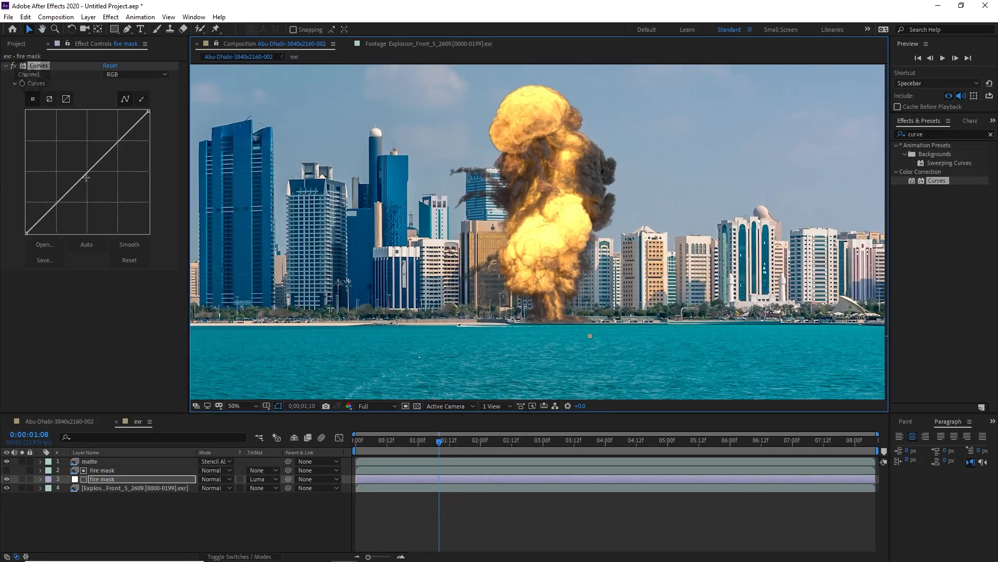
left_click_drag(84, 173, 93, 180)
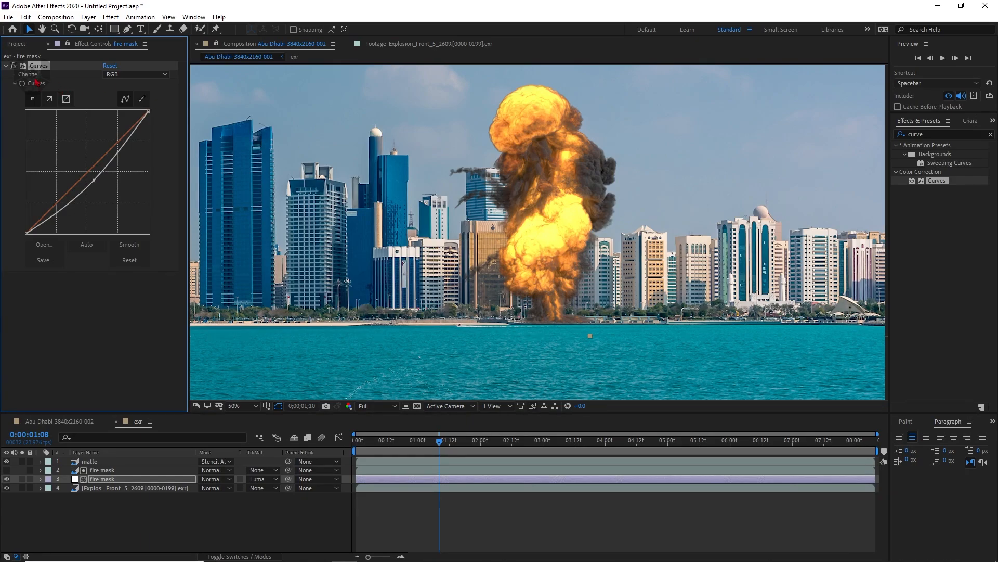
left_click(14, 67)
left_click(14, 67)
left_click(14, 67)
left_click(14, 67)
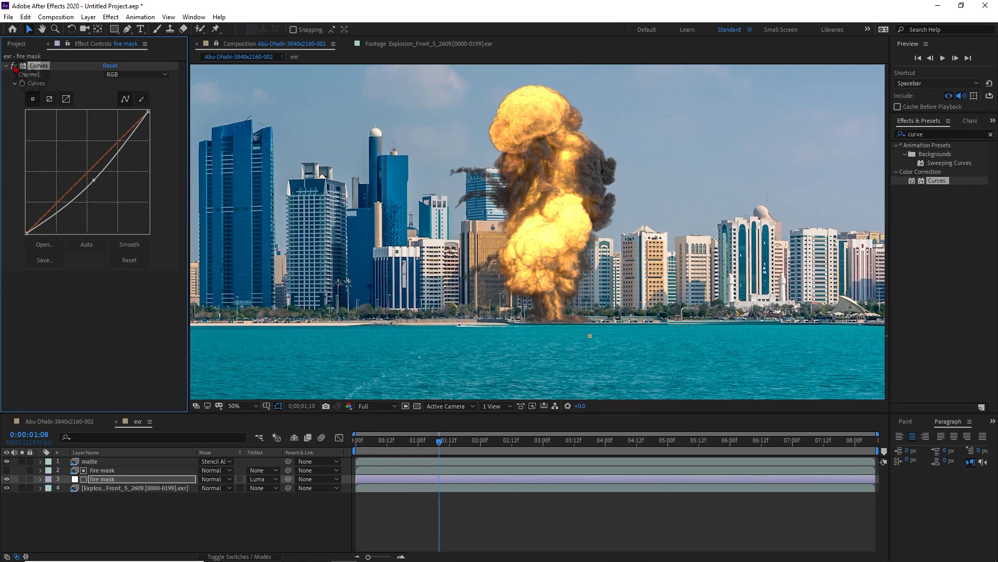
left_click(14, 66)
left_click(14, 67)
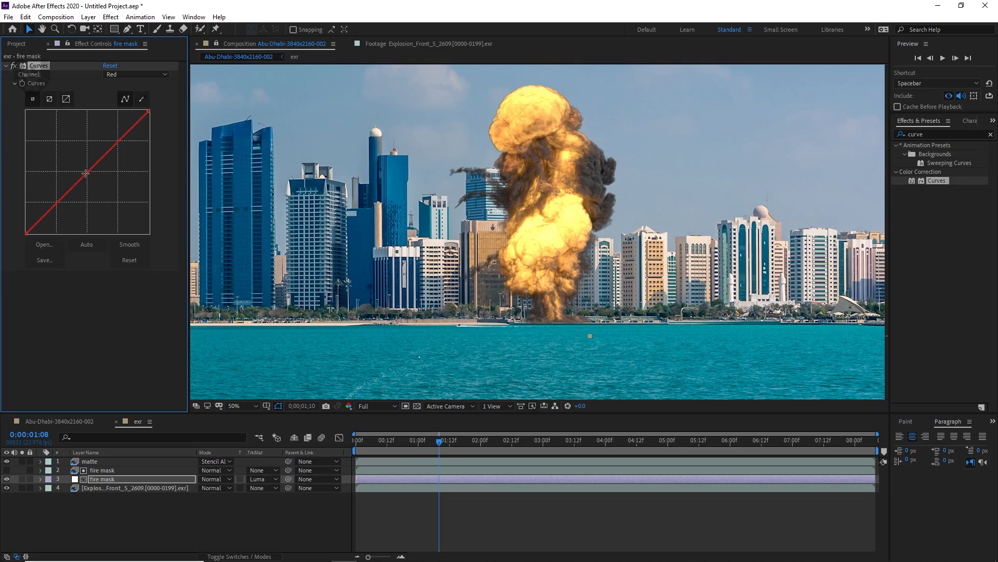
- Lower the midtones of the red curve on the fire adjustment layer and switch the Curves channel to Blue
left_click_drag(86, 173, 94, 178)
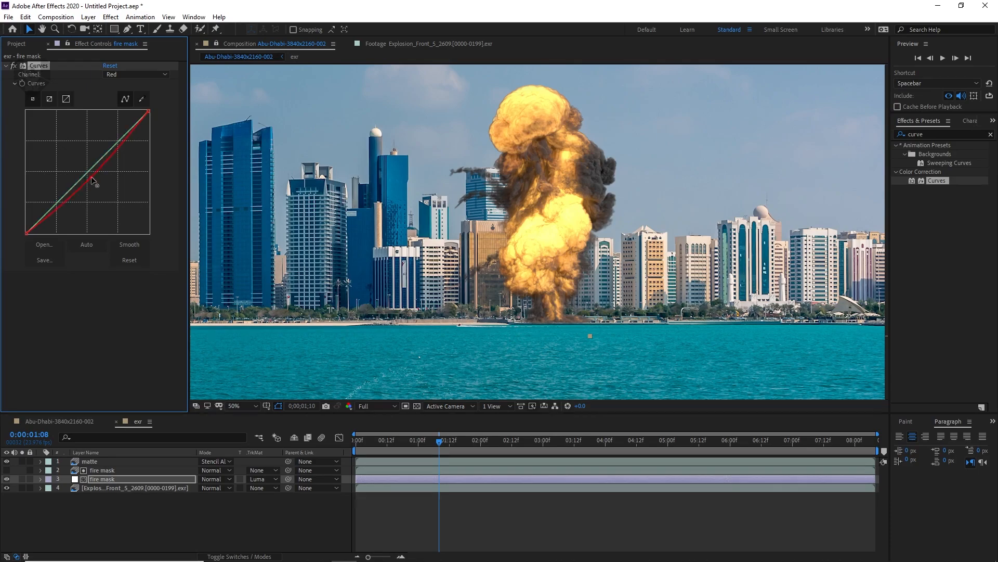
left_click(148, 76)
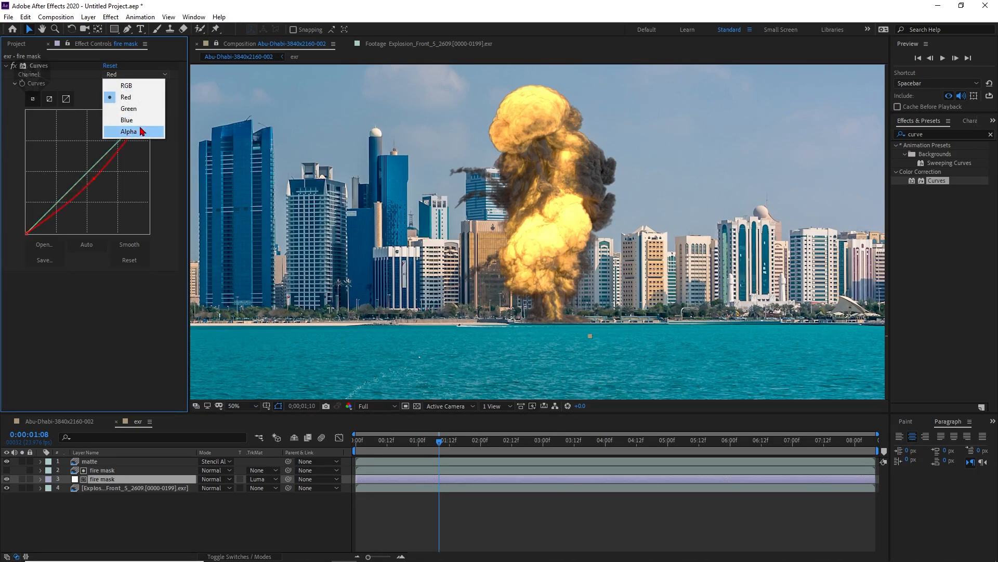
left_click(151, 118)
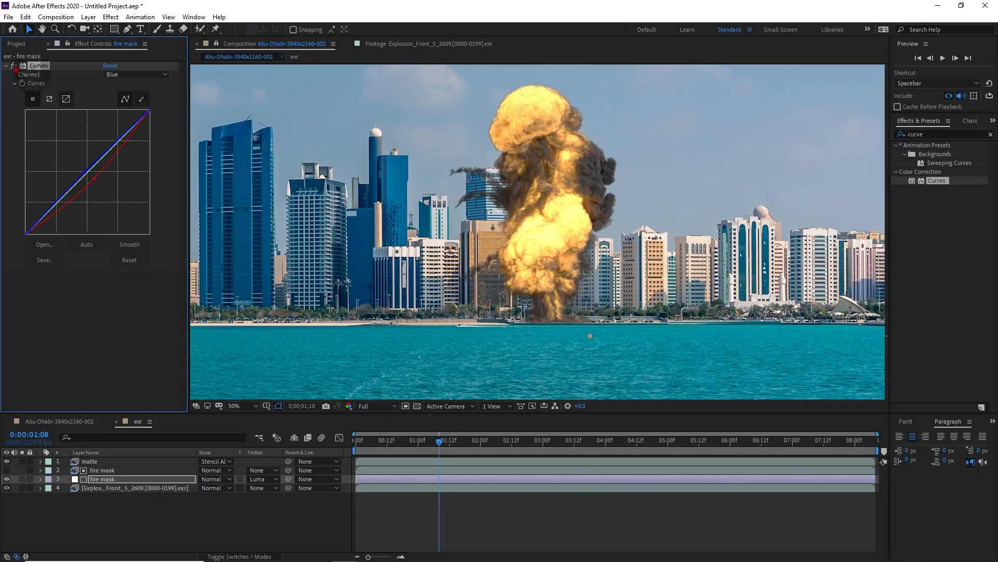
- Duplicate the fire mask explosion layer, set the copy's EXtractoR channels to smoke_mask, and check it in solo
left_click(102, 471)
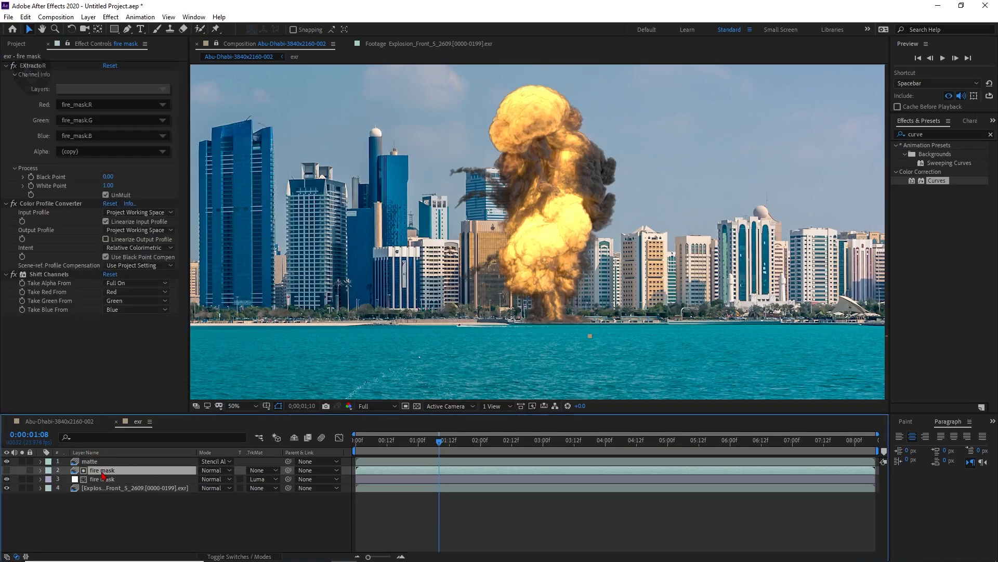
key("ctrl+d")
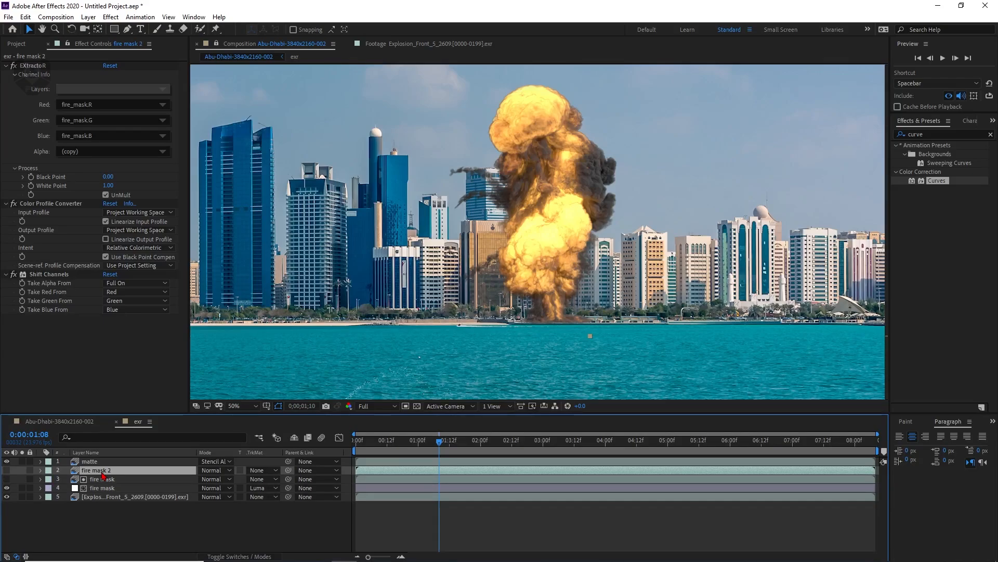
left_click(120, 91)
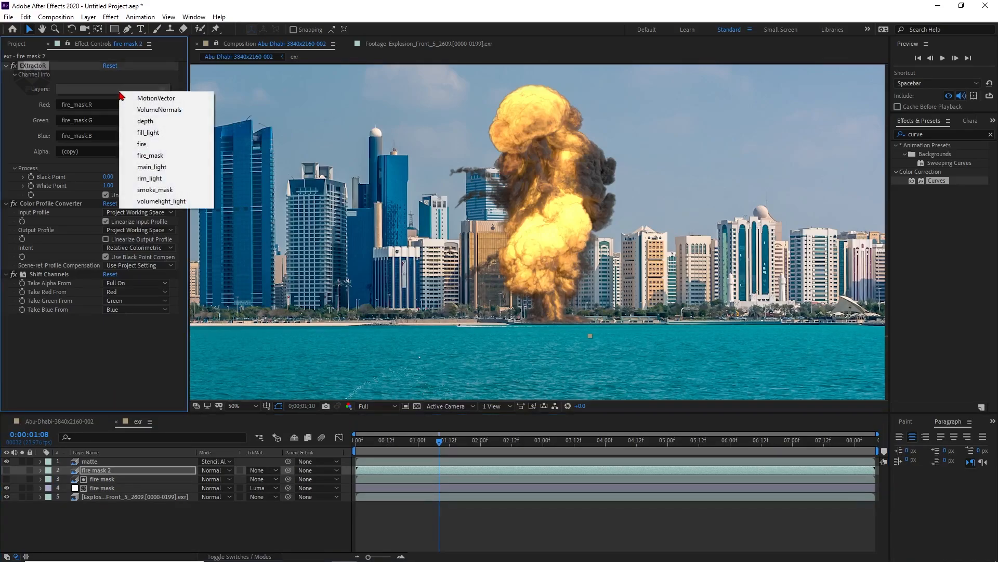
left_click(170, 191)
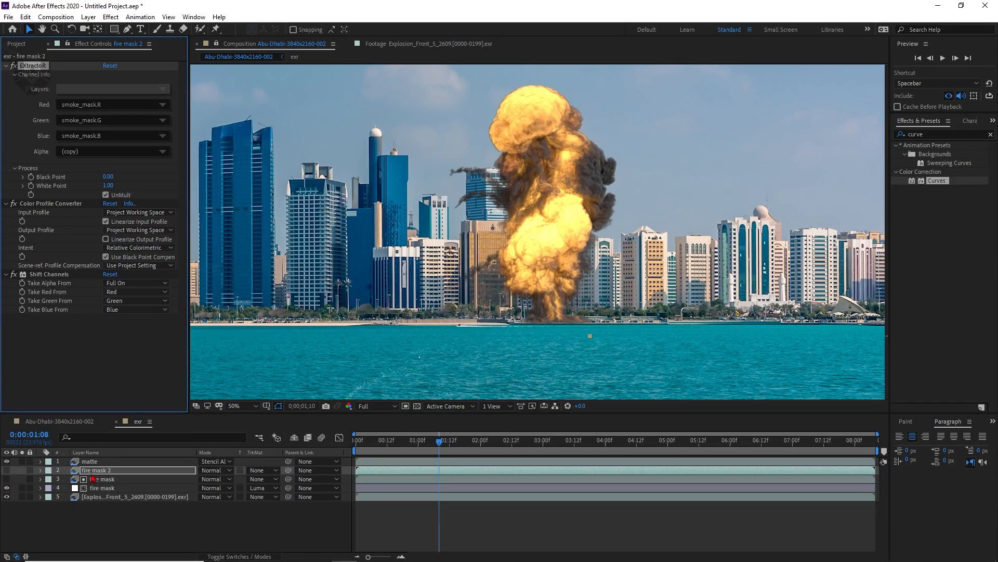
left_click(92, 472)
left_click(22, 470)
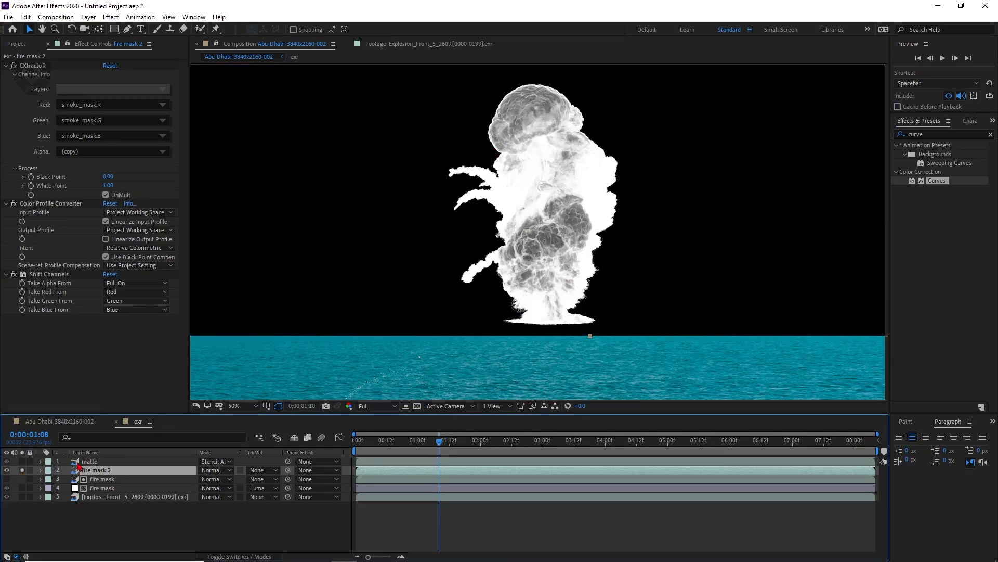
left_click(22, 470)
- Rename the duplicated layer carrying the smoke_mask channels "smoke mask"
right_click(129, 470)
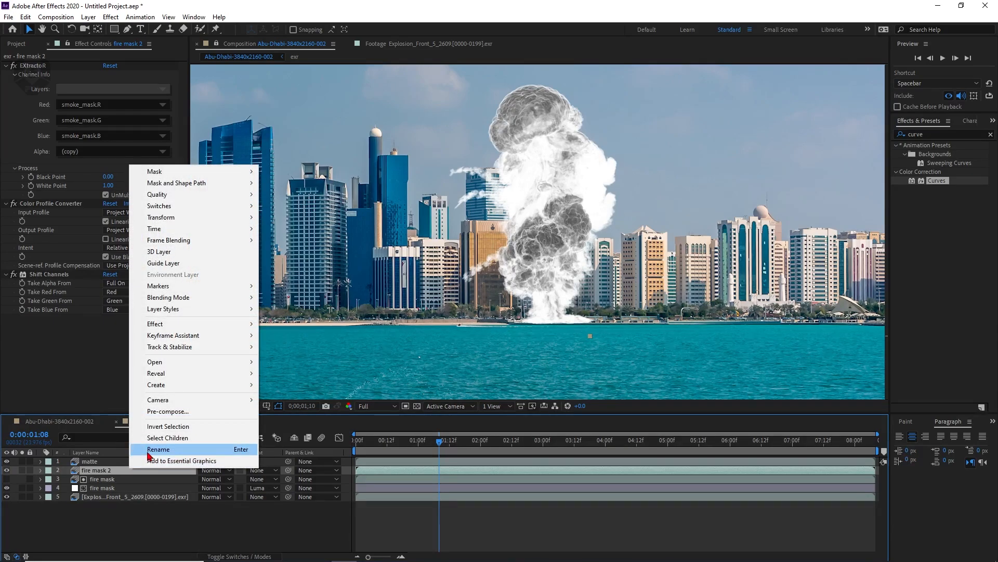
left_click(148, 452)
type("smoke")
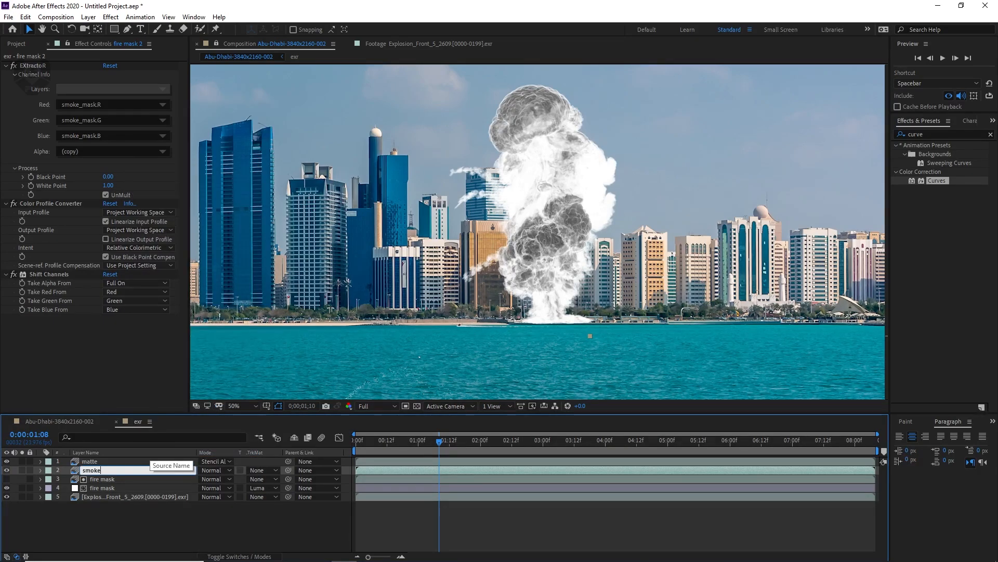
type(" mask")
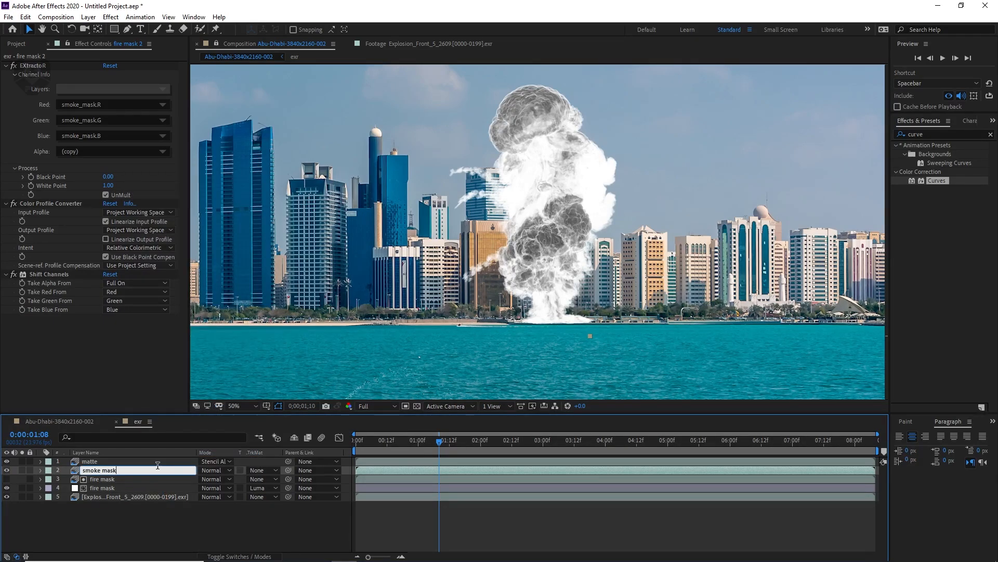
- Create a new adjustment layer and place it directly below the smoke mask explosion layer
key("Return")
right_click(168, 517)
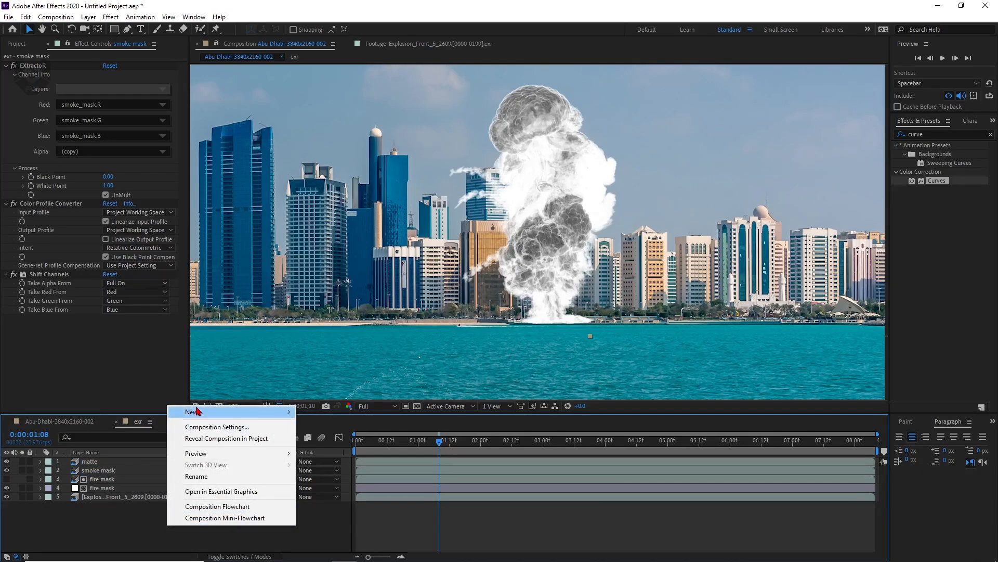
mouse_move(198, 412)
left_click(355, 492)
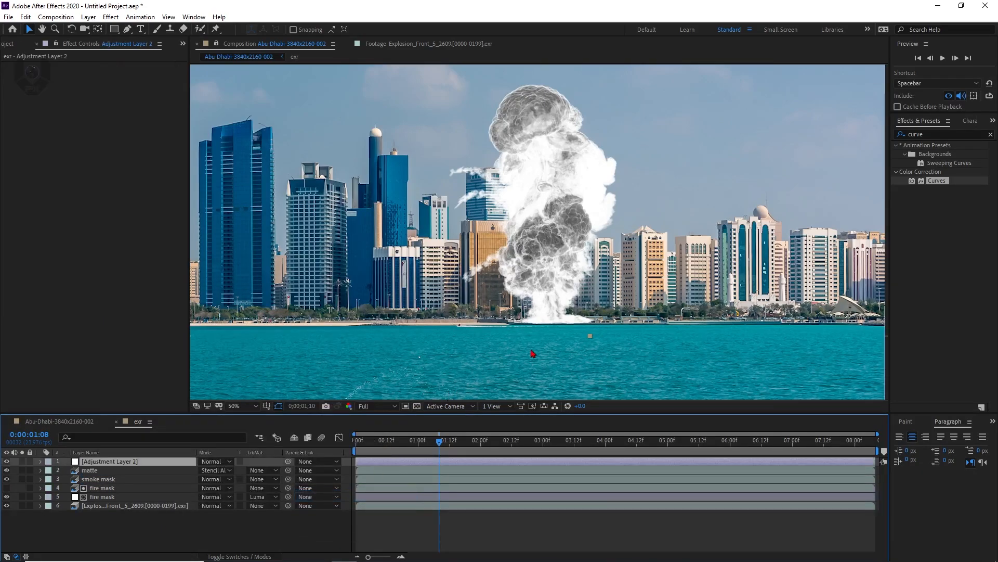
left_click_drag(159, 460, 161, 478)
- Rename the new adjustment layer "smoke mask" and set its track matte to Luma Matte from the smoke mask layer above it
right_click(160, 474)
left_click(172, 460)
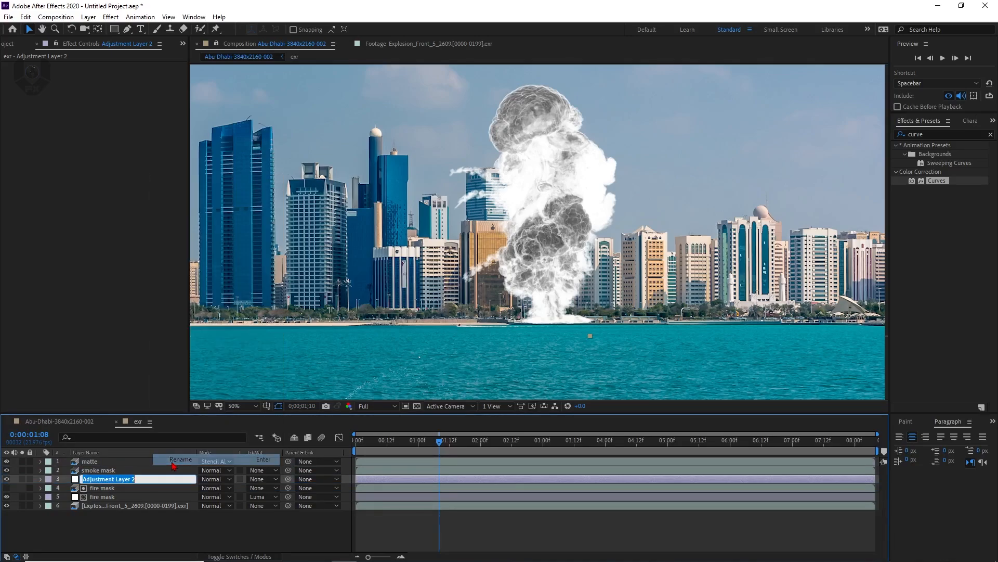
type("smoke mask")
key("Return")
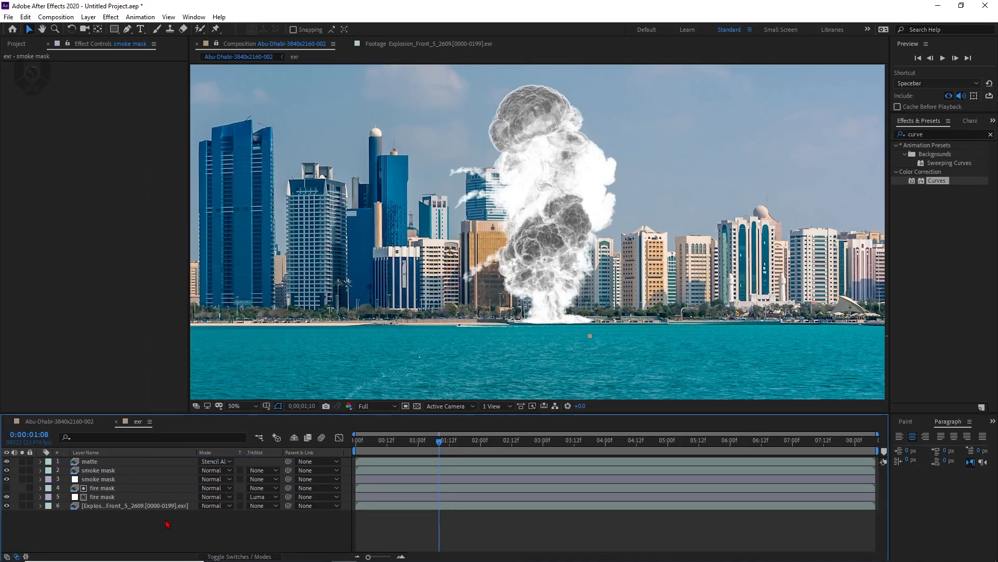
left_click(263, 479)
left_click(291, 528)
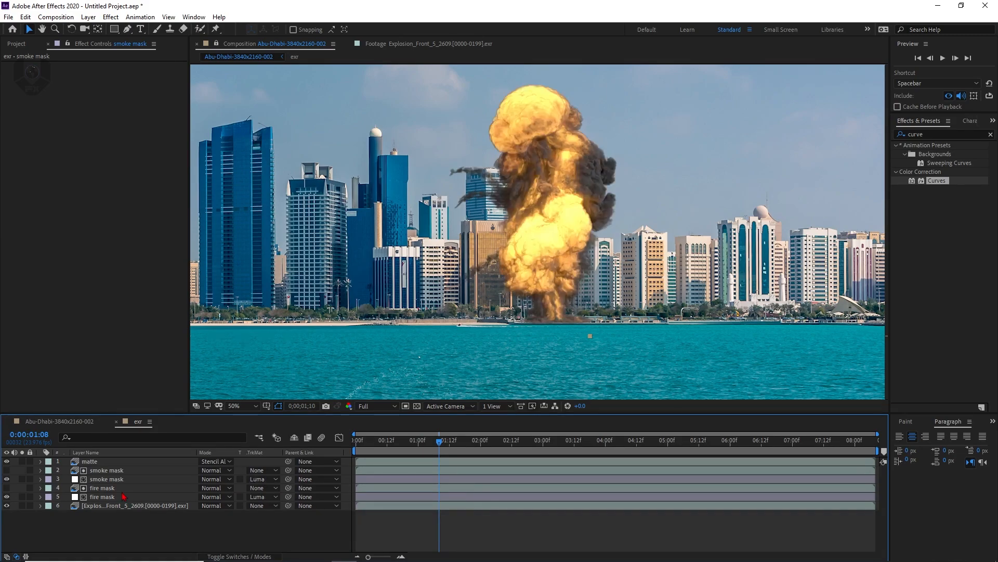
- Move the current time to 0:00:03:14 and apply the Lumetri Color effect to the smoke mask adjustment layer
left_click(121, 481)
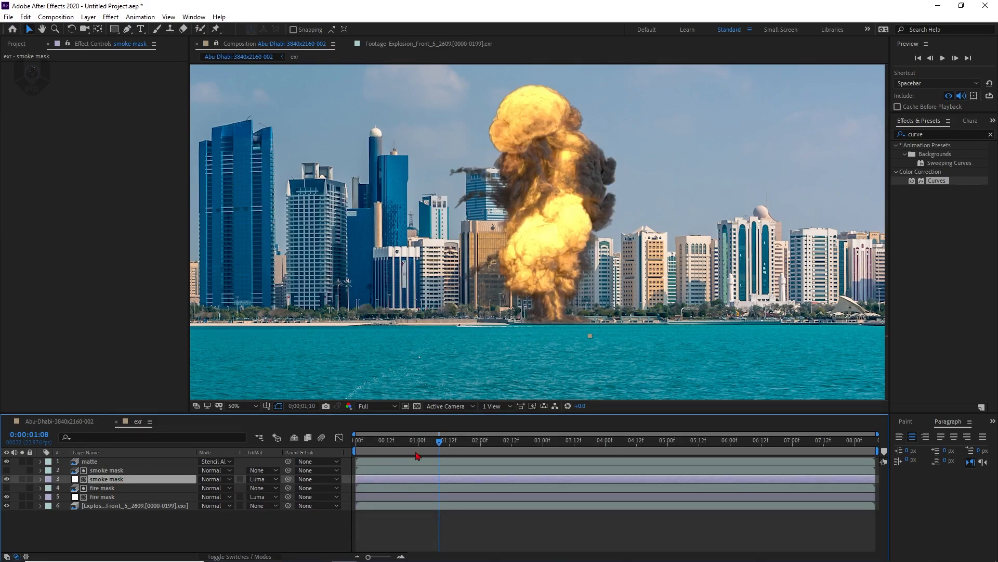
left_click(581, 442)
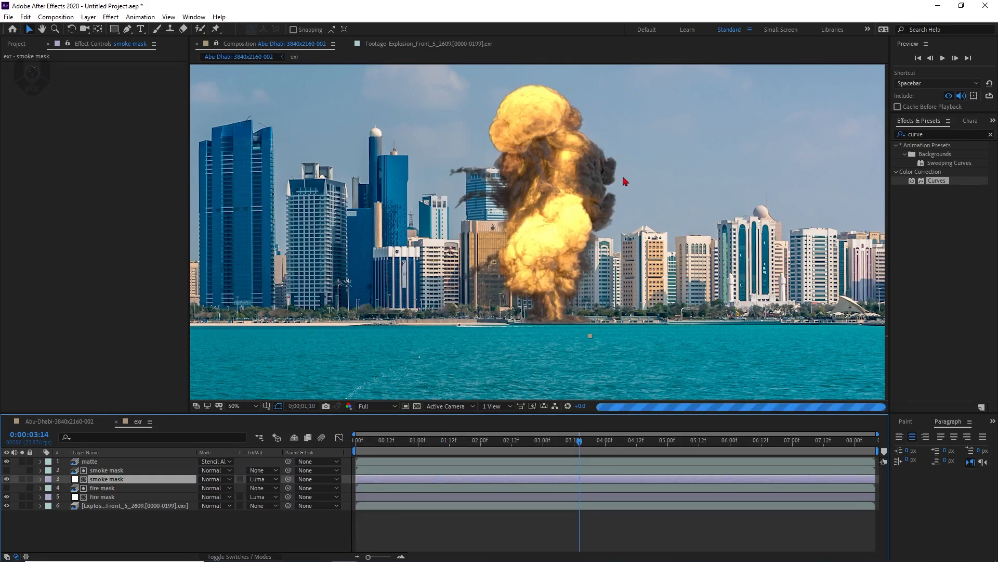
left_click_drag(615, 186, 624, 243)
left_click_drag(563, 336, 561, 326)
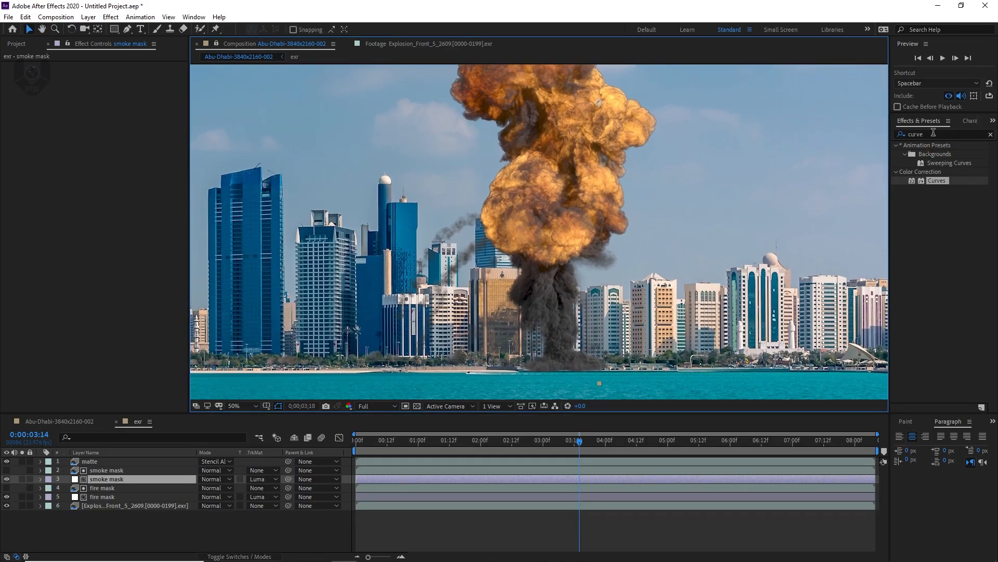
left_click(910, 135)
type("lumetr")
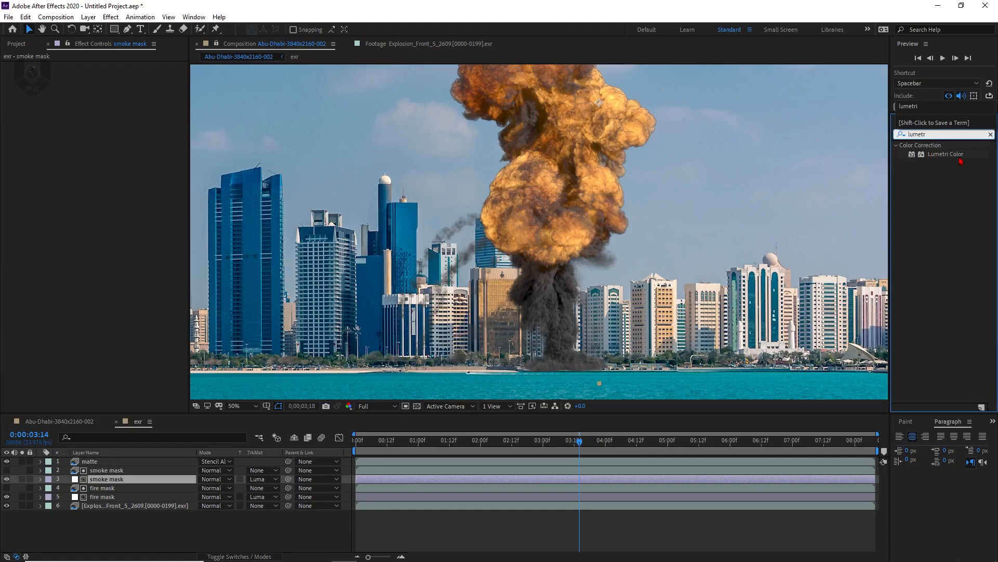
left_click_drag(960, 159, 91, 237)
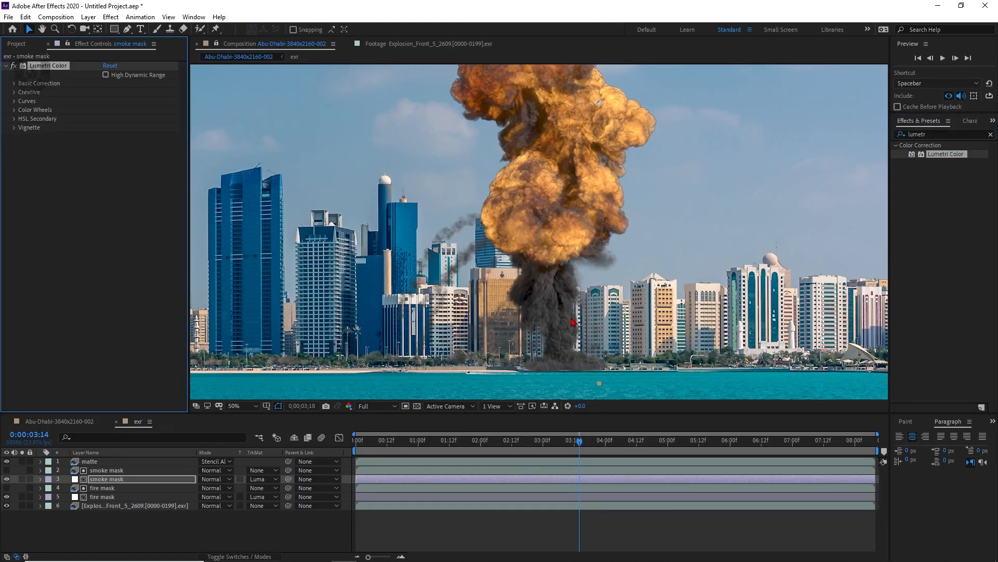
- Tint the smoke's shadows slightly teal with the Lumetri Color shadows wheel and check the blend against the skyline
left_click_drag(572, 318, 575, 223)
scroll(590, 338, "up", 1)
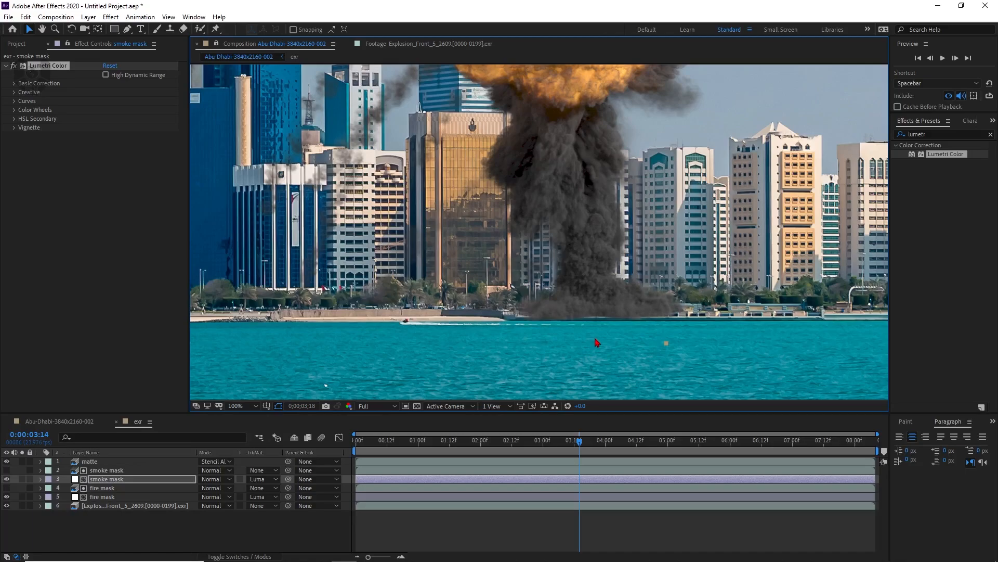
left_click(14, 110)
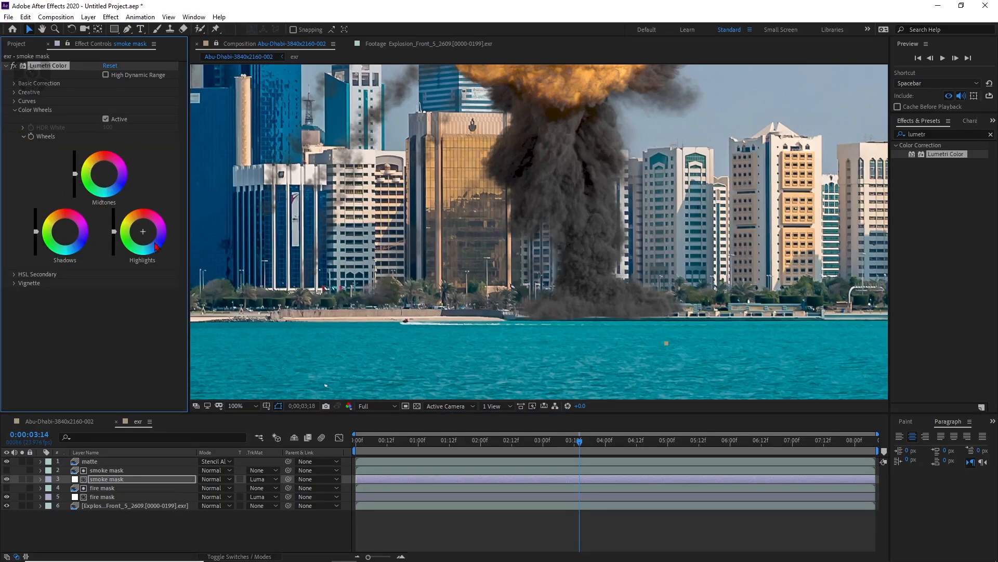
left_click(66, 244)
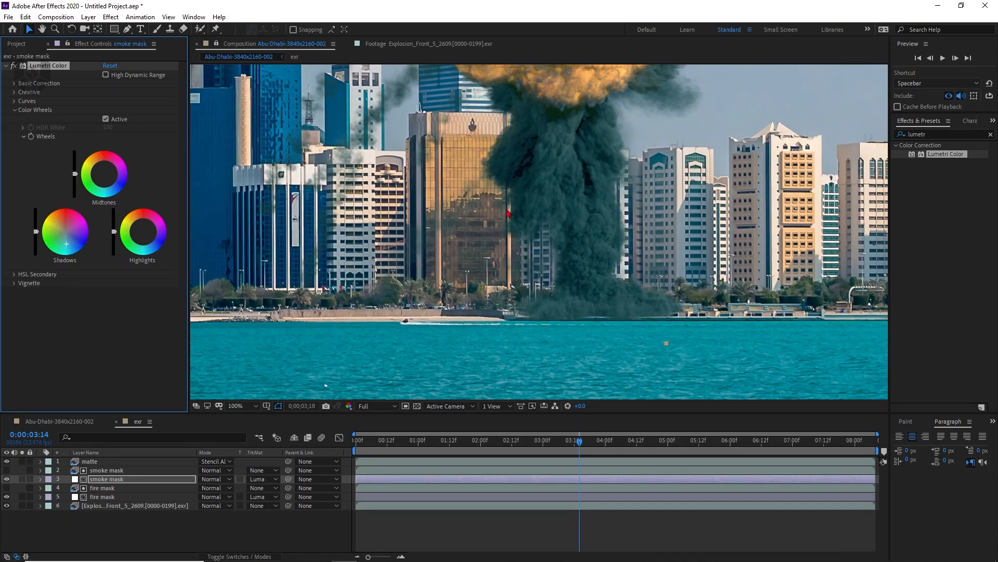
double_click(73, 236)
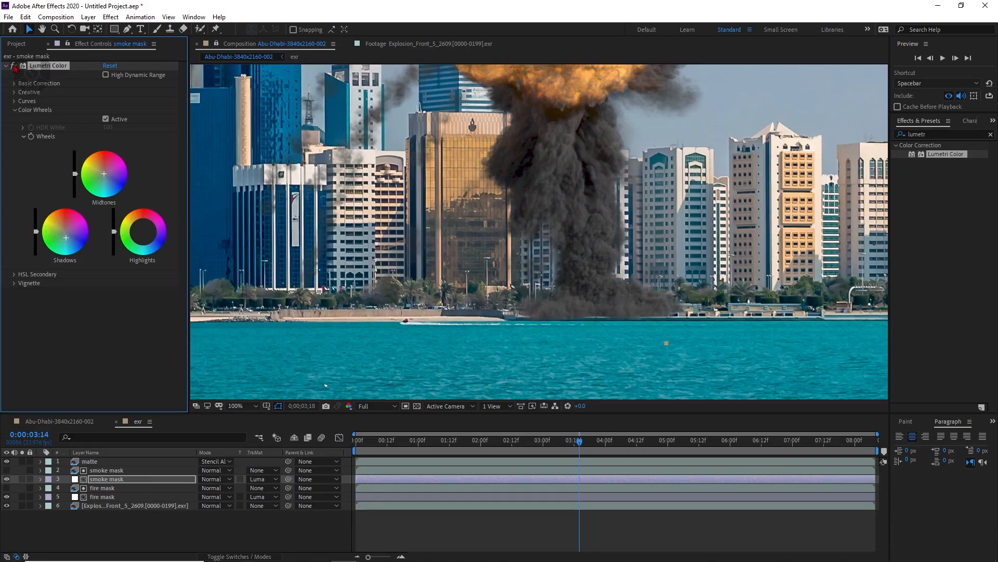
scroll(401, 184, "down", 4)
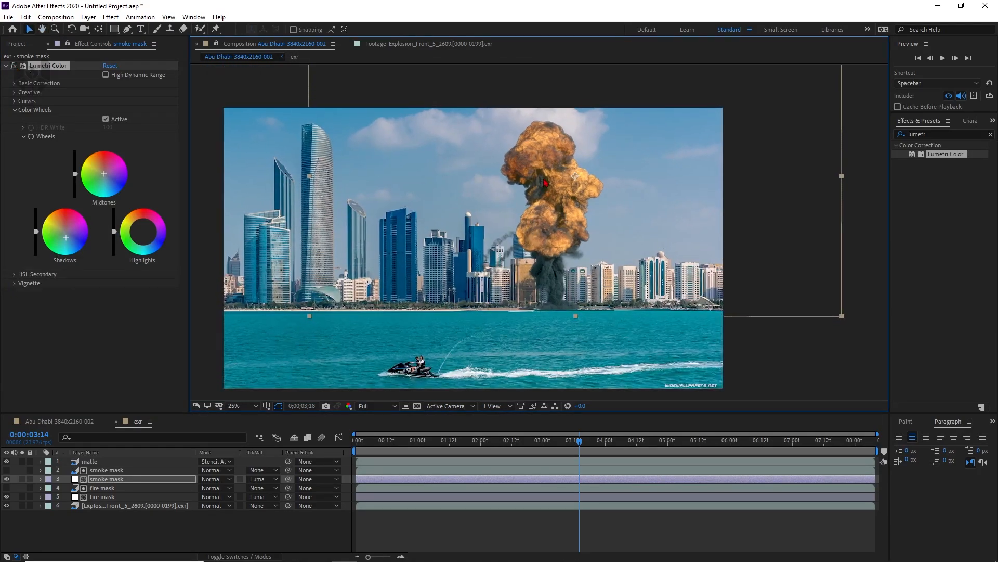
scroll(545, 183, "up", 2)
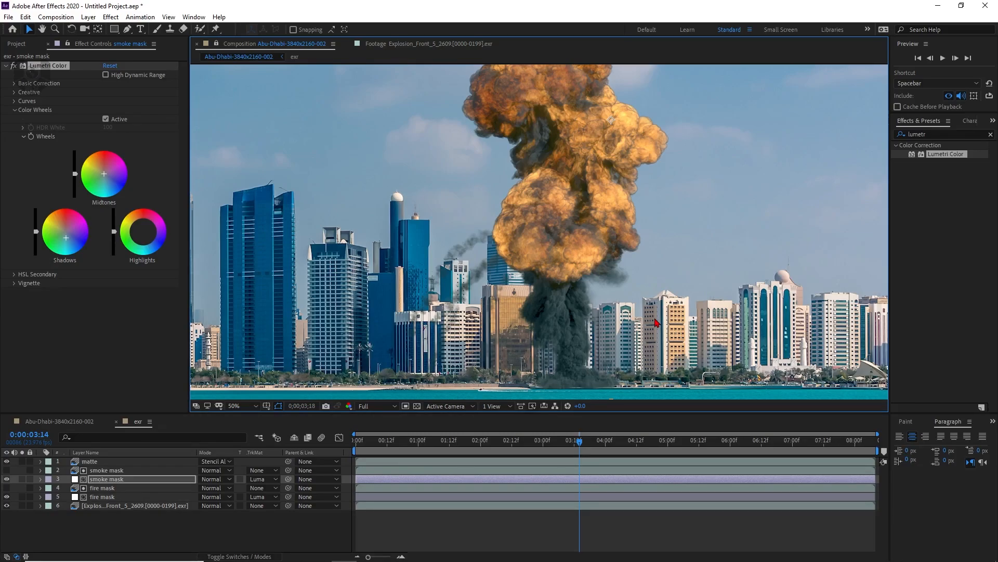
- Try a Hue/Saturation effect on the fire mask adjustment layer
left_click(103, 497)
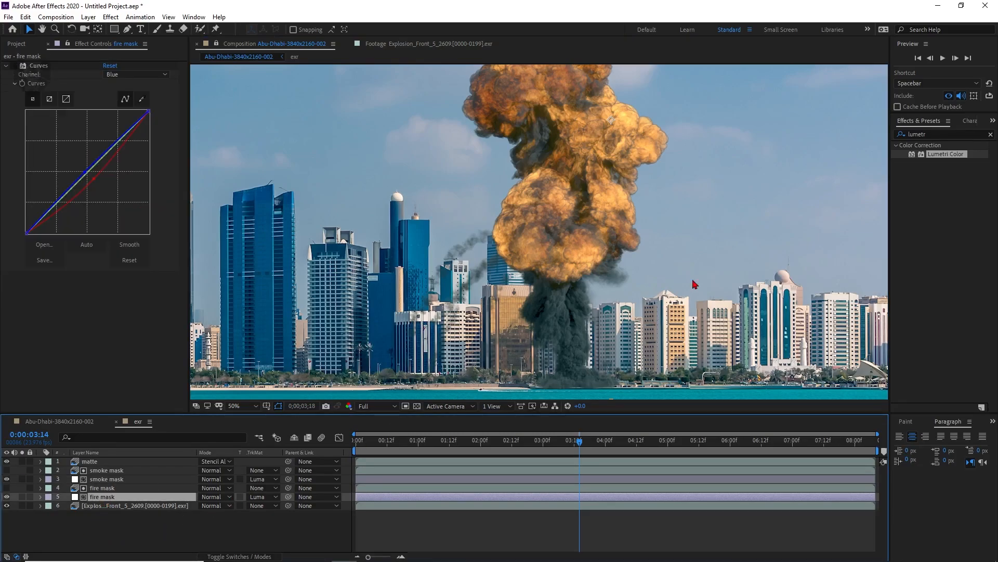
left_click(936, 134)
type("hue")
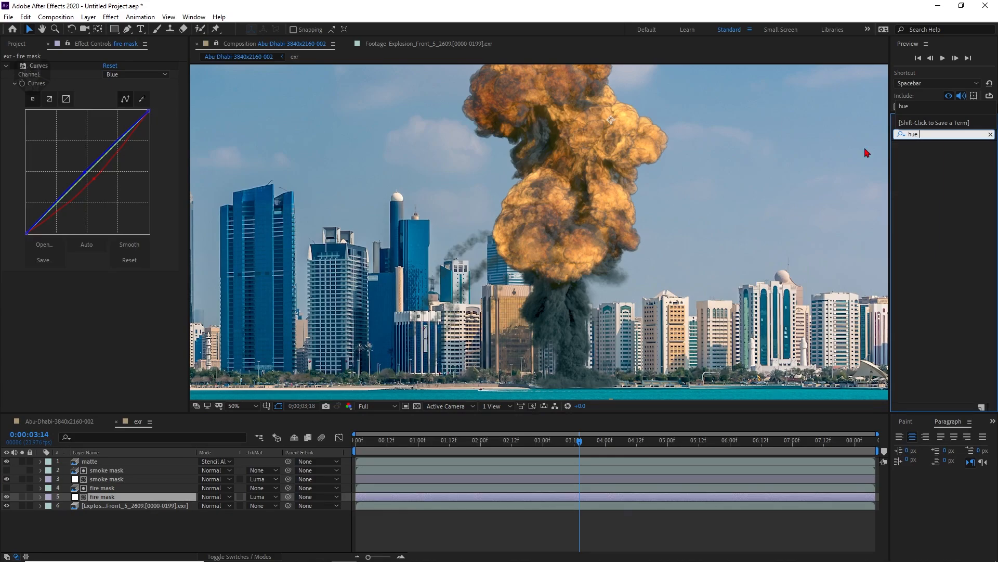
left_click_drag(948, 190, 131, 304)
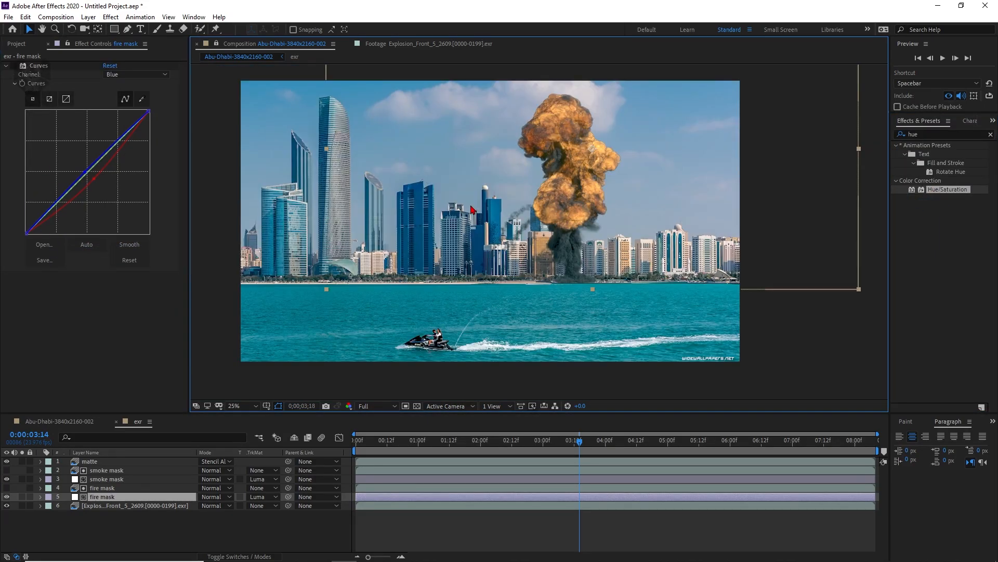
- Duplicate the base explosion EXR layer and move the copy directly below the matte layer
left_click(239, 406)
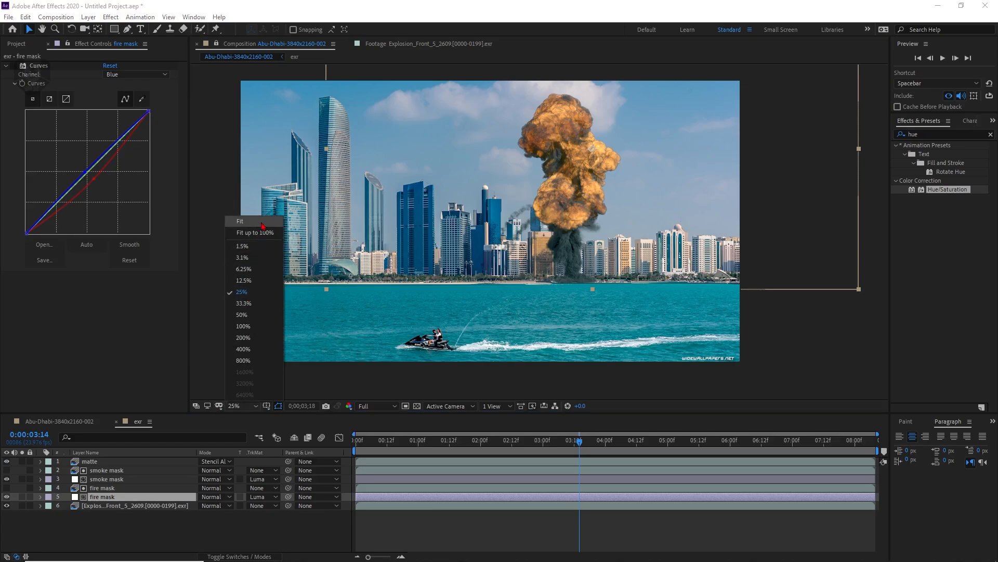
left_click(245, 230)
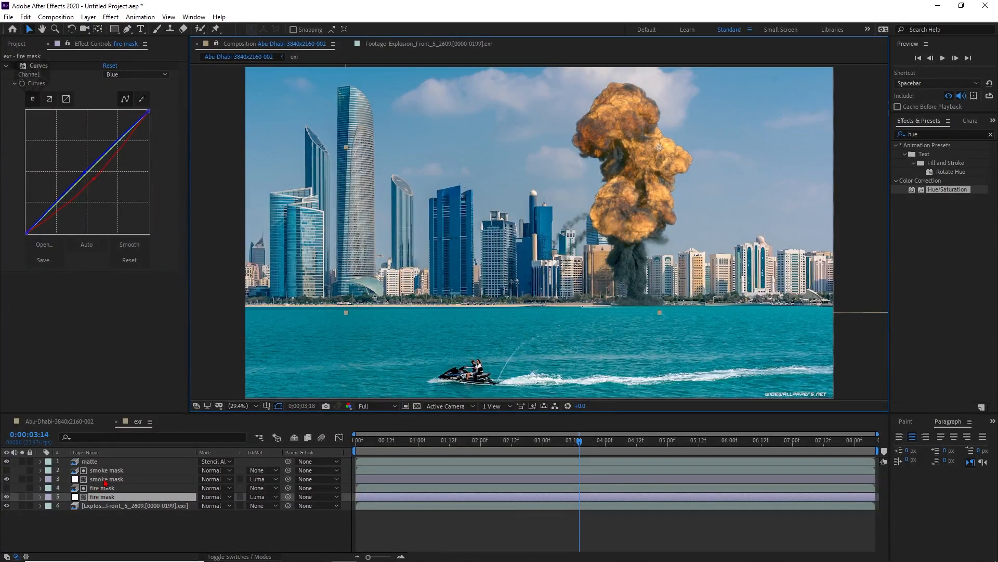
left_click(110, 507)
key("ctrl+d")
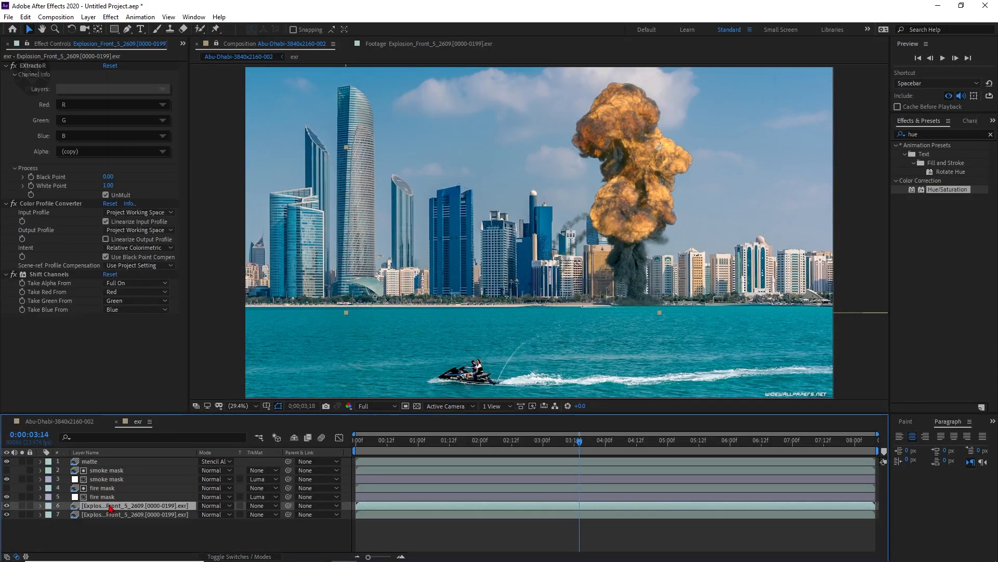
left_click_drag(110, 507, 117, 467)
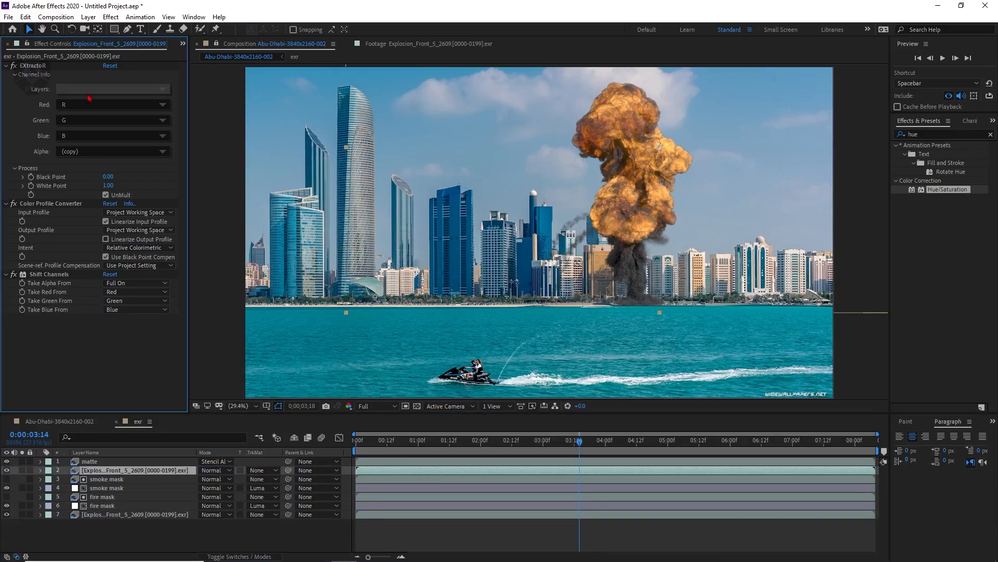
- Set the duplicated explosion layer's EXtractoR channels to fill_light and check the layer in solo
left_click(141, 90)
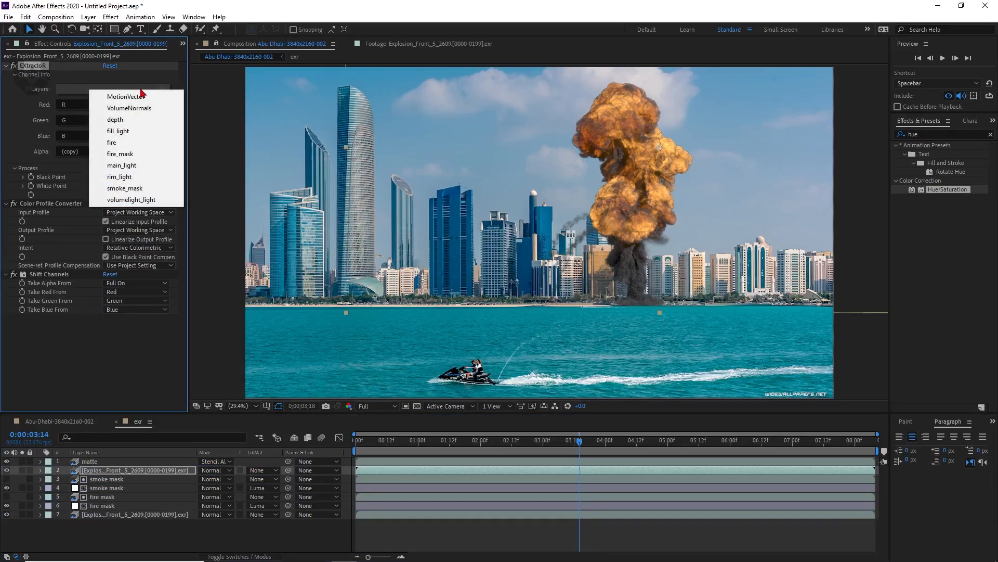
left_click(128, 133)
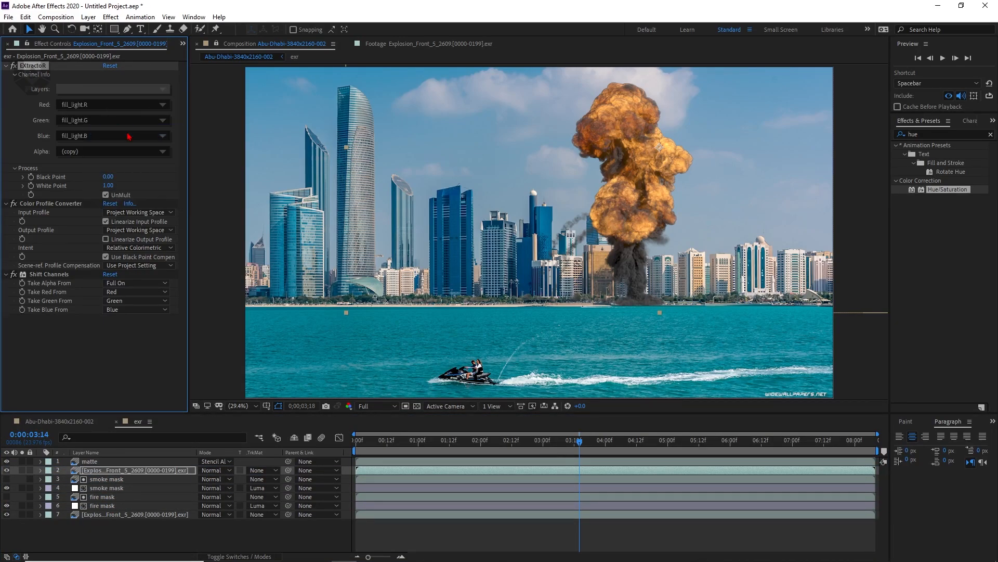
left_click(22, 470)
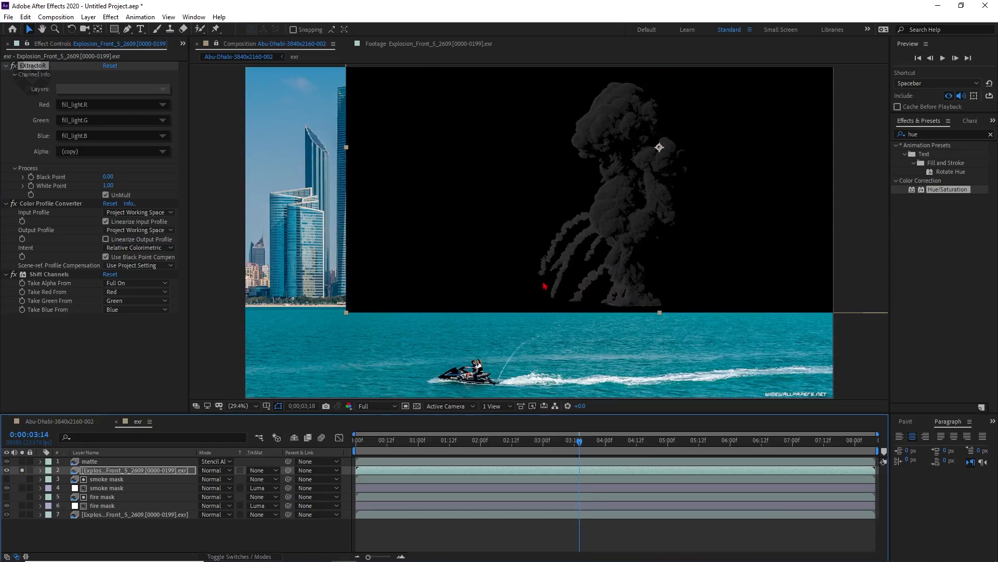
left_click(21, 470)
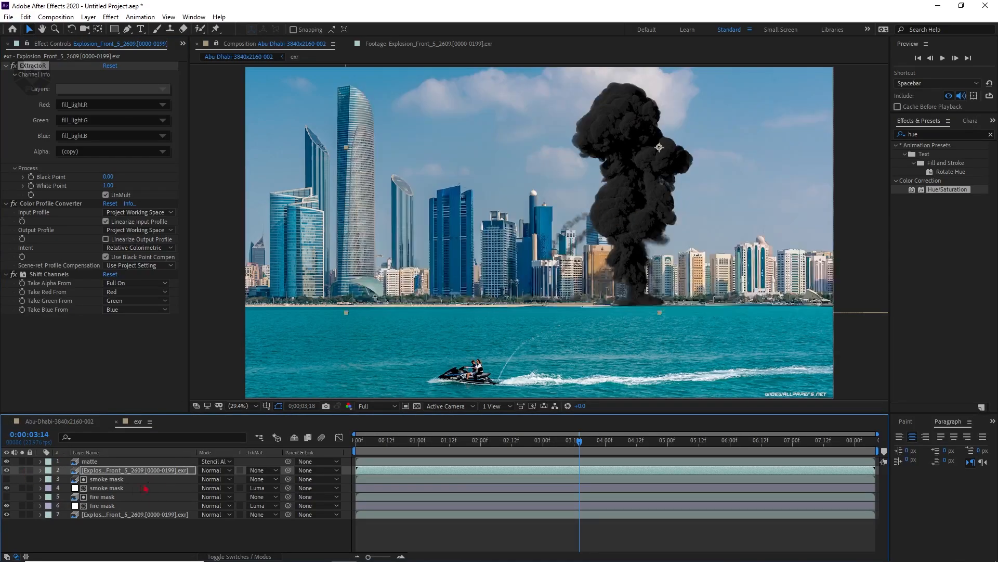
- Rename the duplicated layer "fill light" and set its blending mode to Screen
right_click(194, 475)
left_click(218, 451)
type("f")
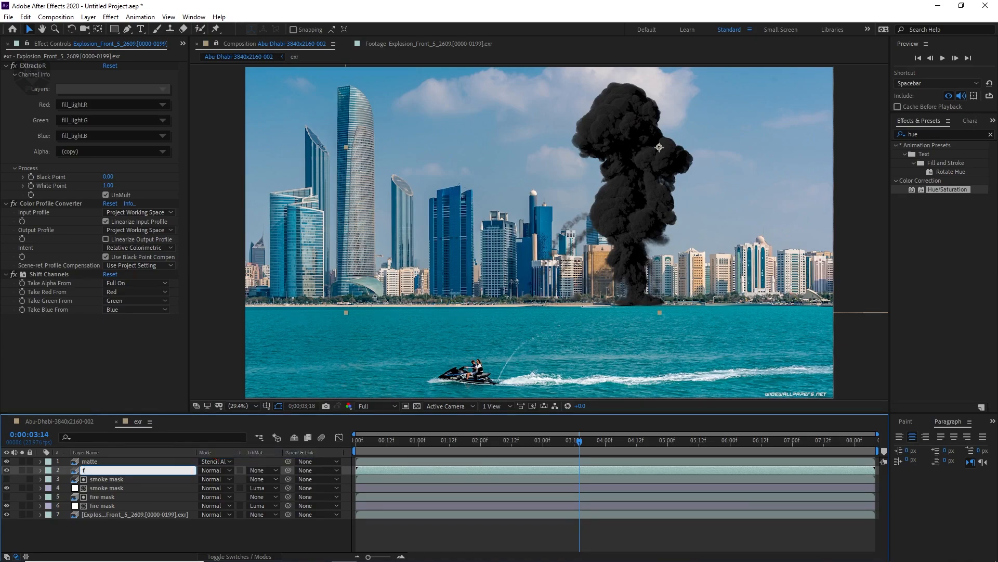
type("ill light")
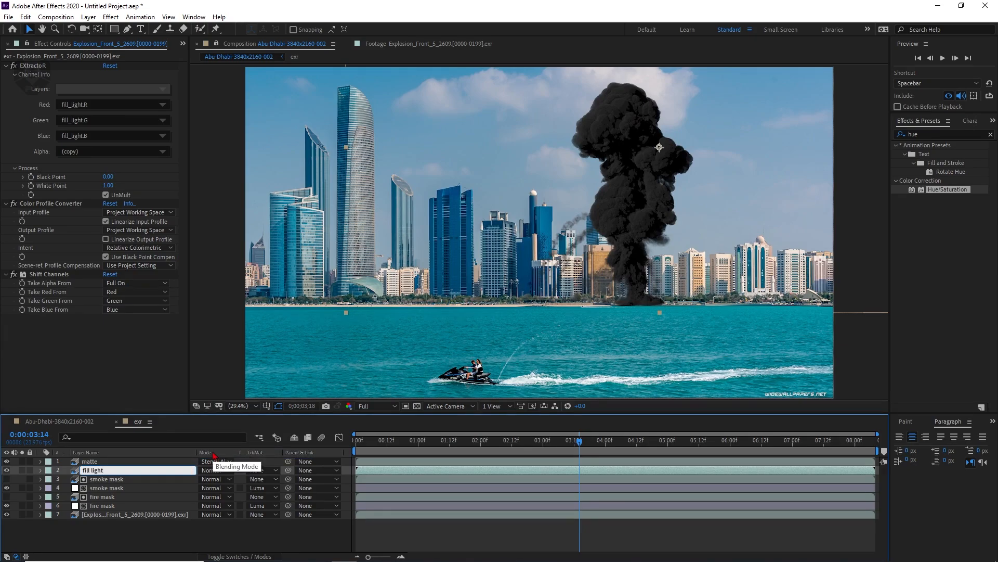
key("Return")
left_click(213, 470)
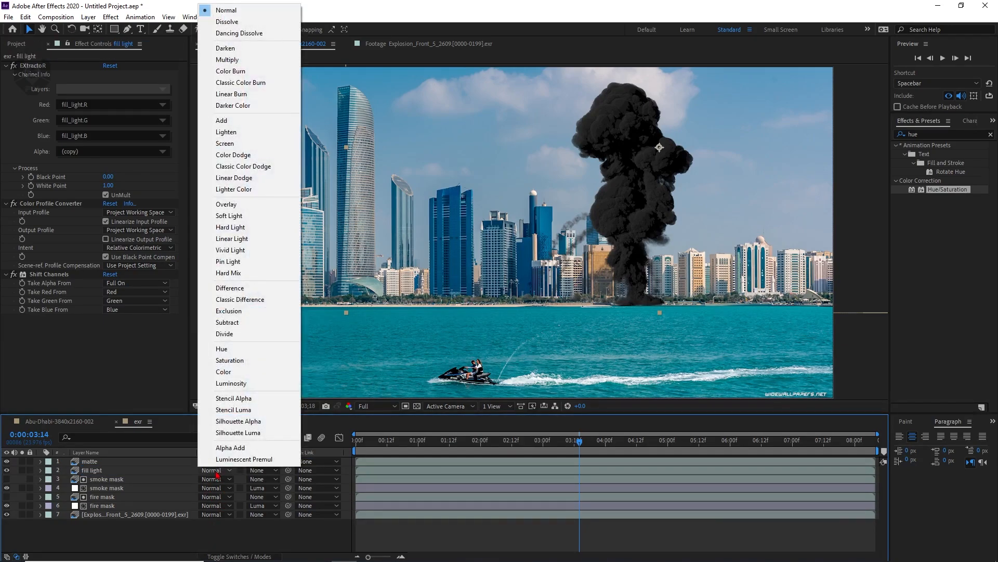
left_click(240, 144)
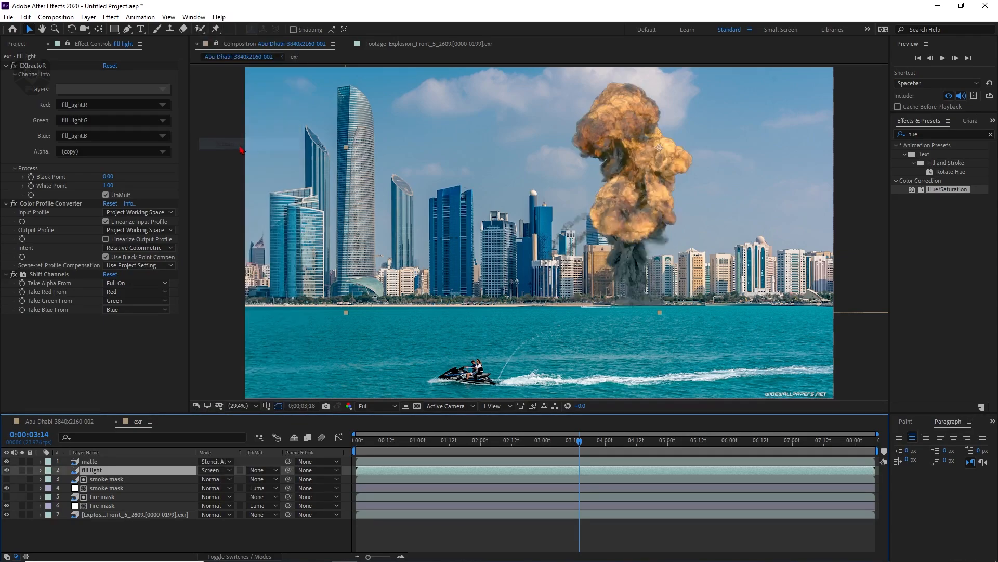
- Compare the explosion close up with the fill light layer hidden and shown
scroll(728, 195, "up", 3)
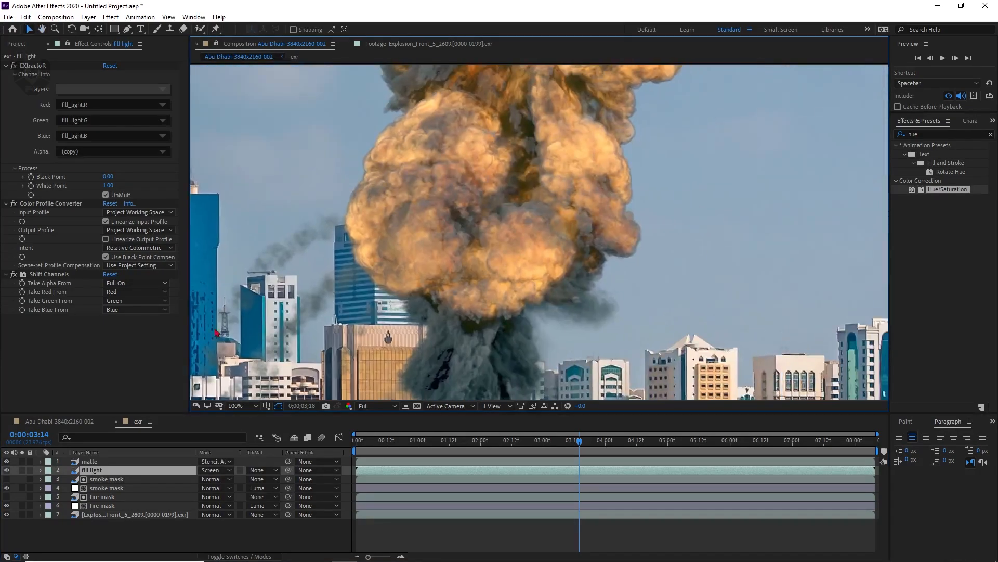
left_click(6, 470)
left_click(6, 470)
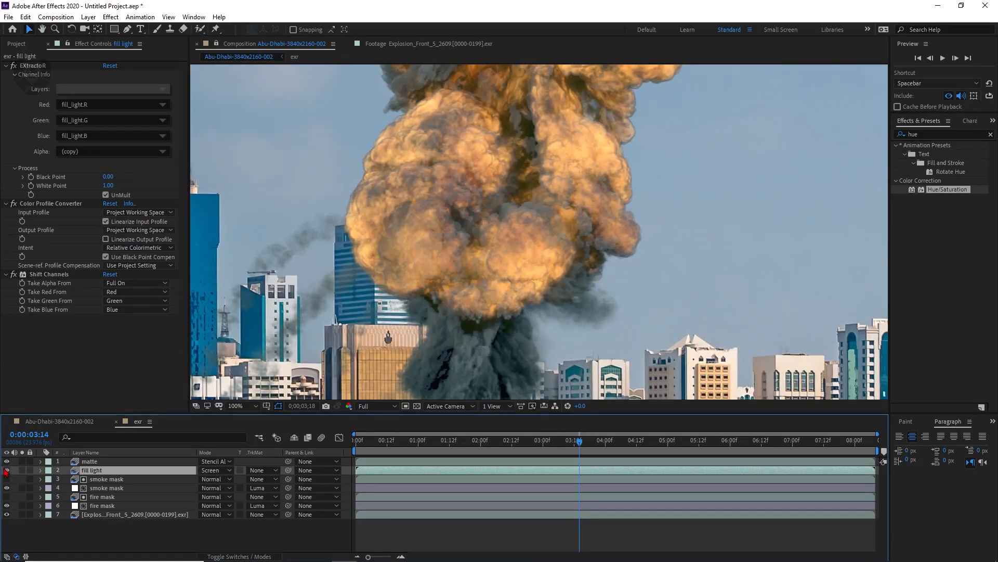
left_click(7, 470)
left_click(6, 470)
left_click(6, 470)
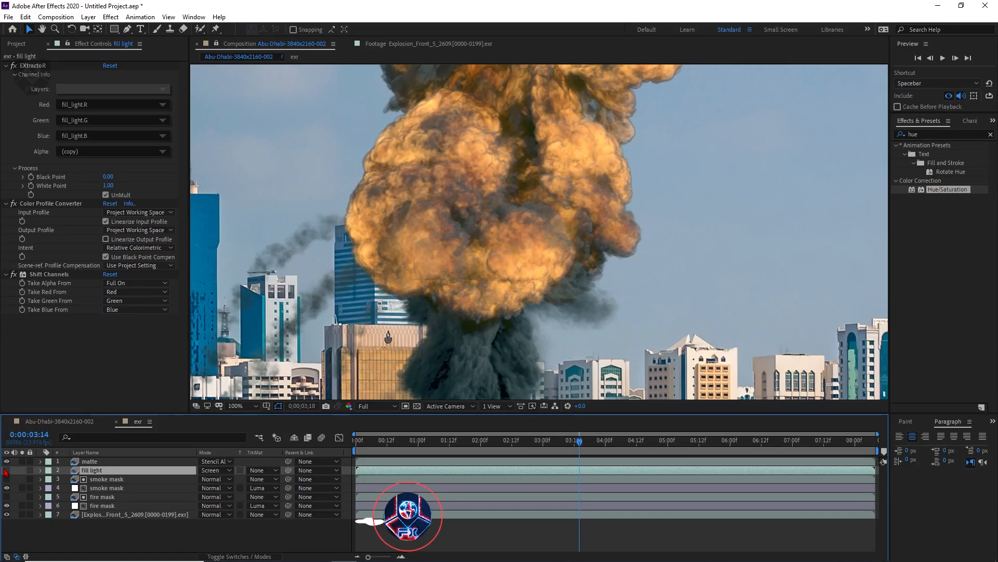
left_click(6, 470)
- Reduce the fill light layer's opacity to 25%
key("t")
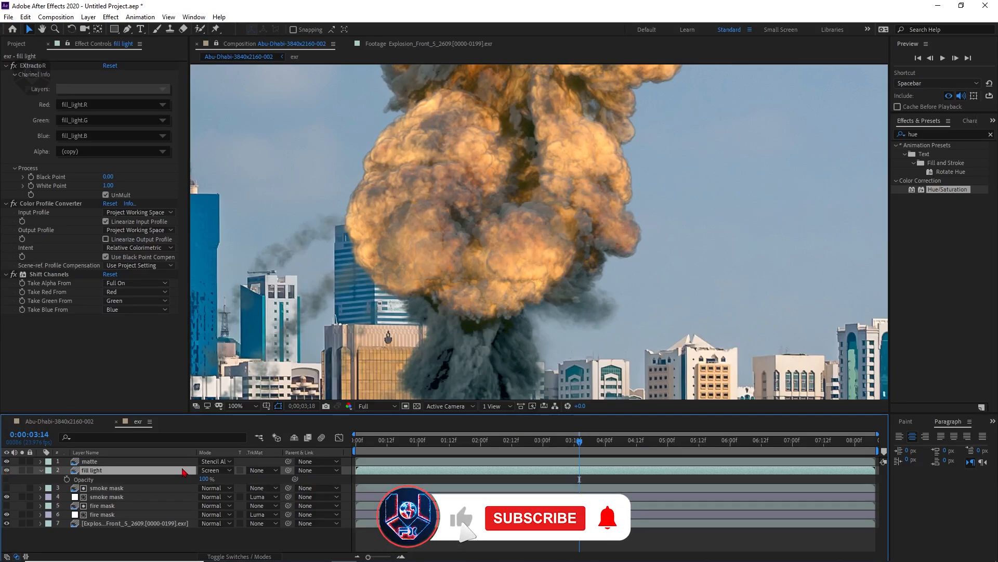
left_click(204, 479)
type("25")
key("Return")
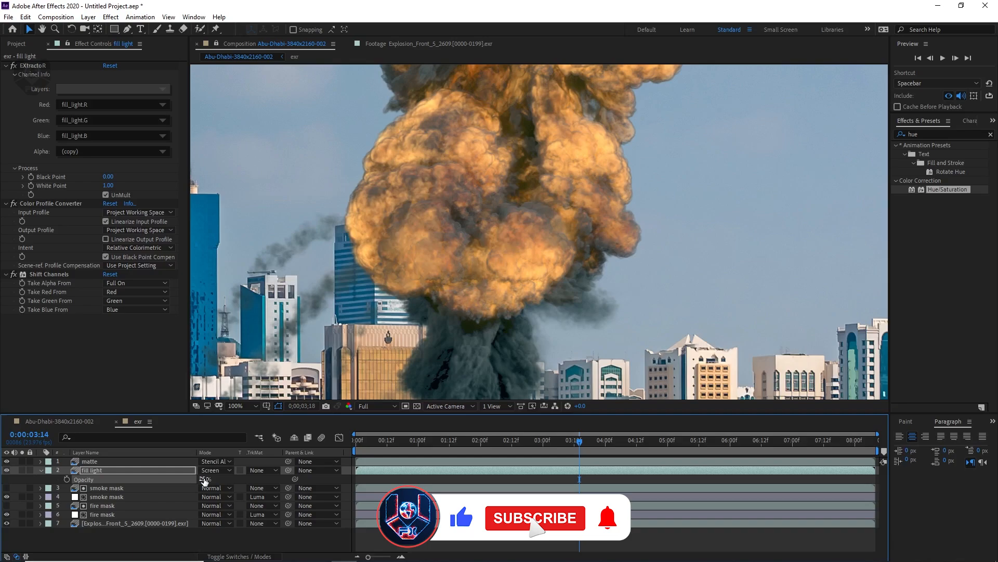
- Find the Lumetri Color effect and apply it to the fill light layer
left_click(899, 136)
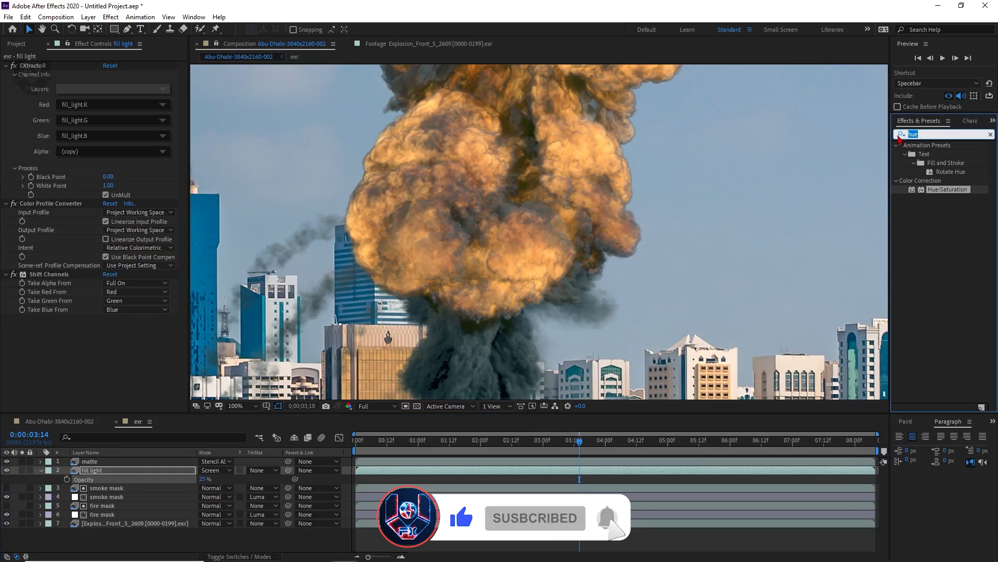
type("lumetr")
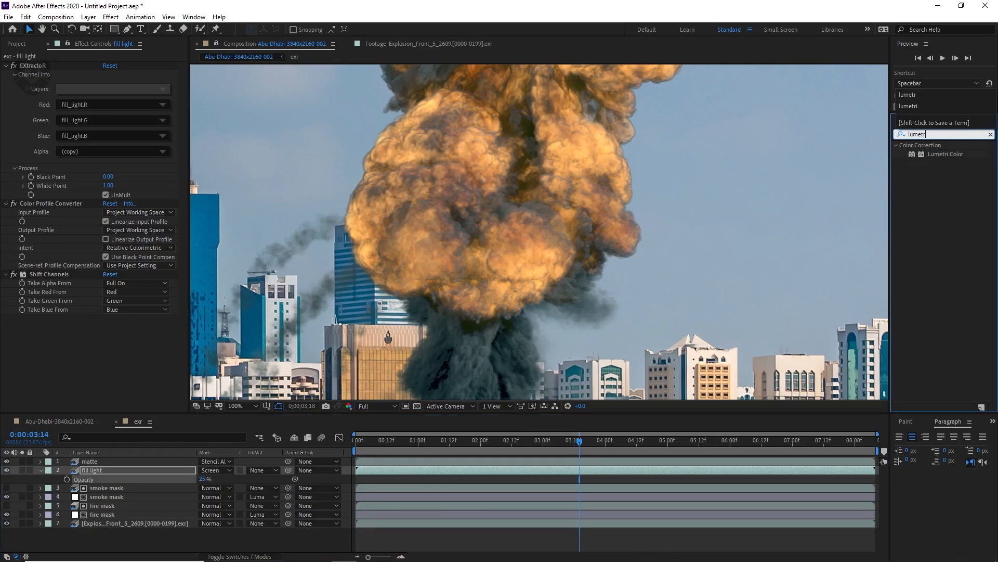
left_click_drag(945, 154, 124, 470)
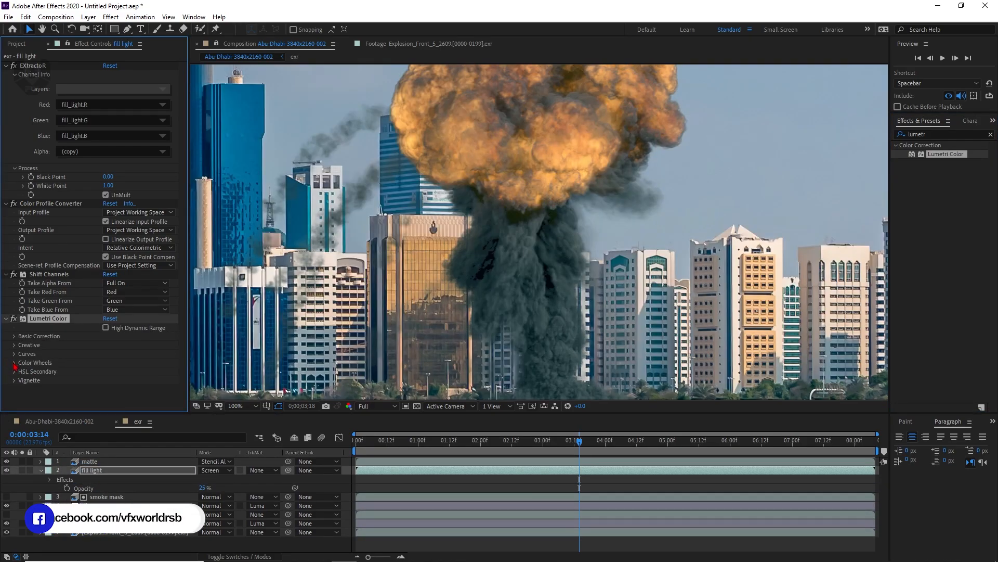
- Tint the fill light with Lumetri's Color Wheels, moving midtones slightly toward orange and both highlights and shadows toward blue
left_click(14, 363)
scroll(16, 362, "down", 4)
left_click_drag(492, 248, 490, 224)
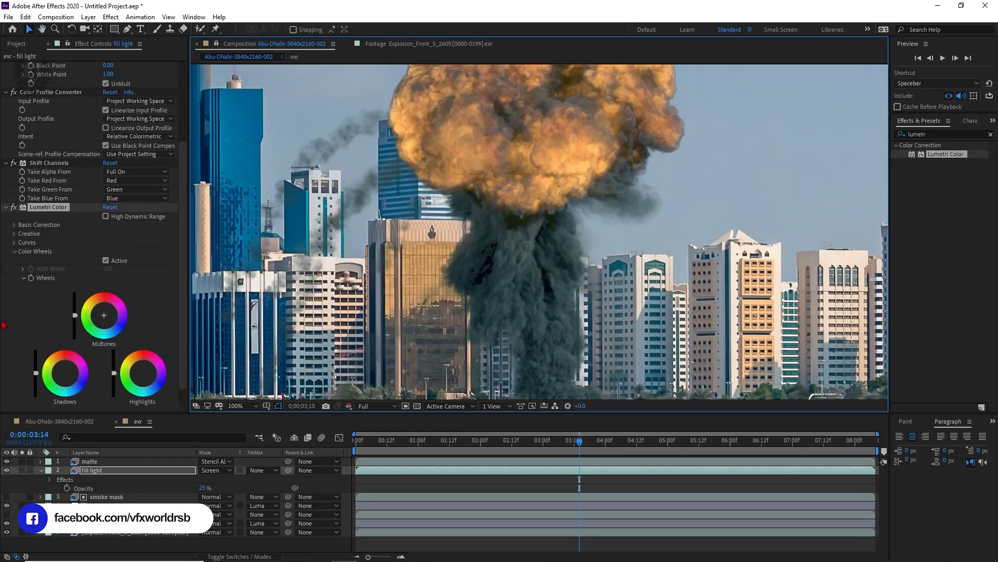
left_click_drag(104, 314, 99, 308)
left_click_drag(581, 374, 557, 304)
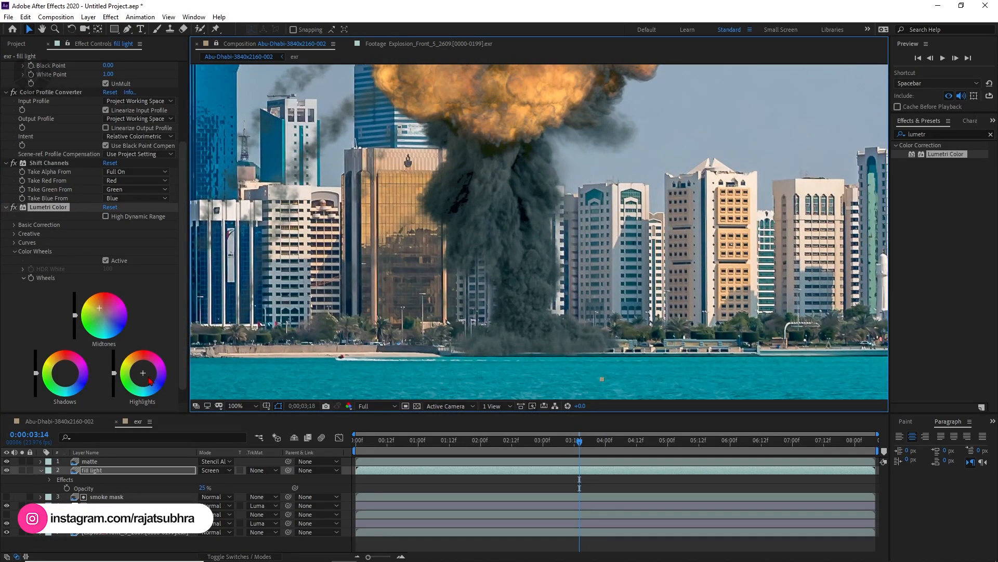
left_click_drag(149, 380, 150, 381)
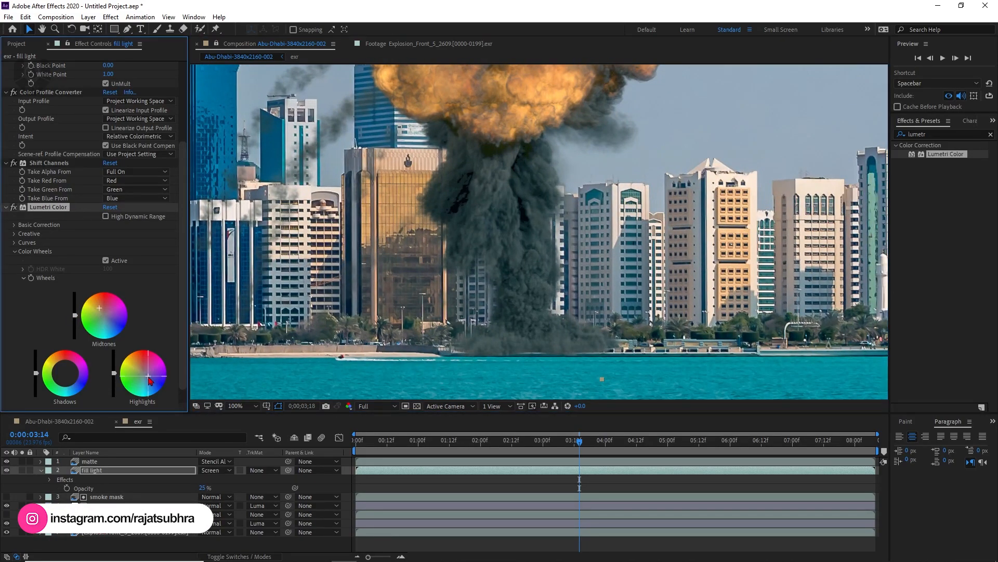
left_click(74, 379)
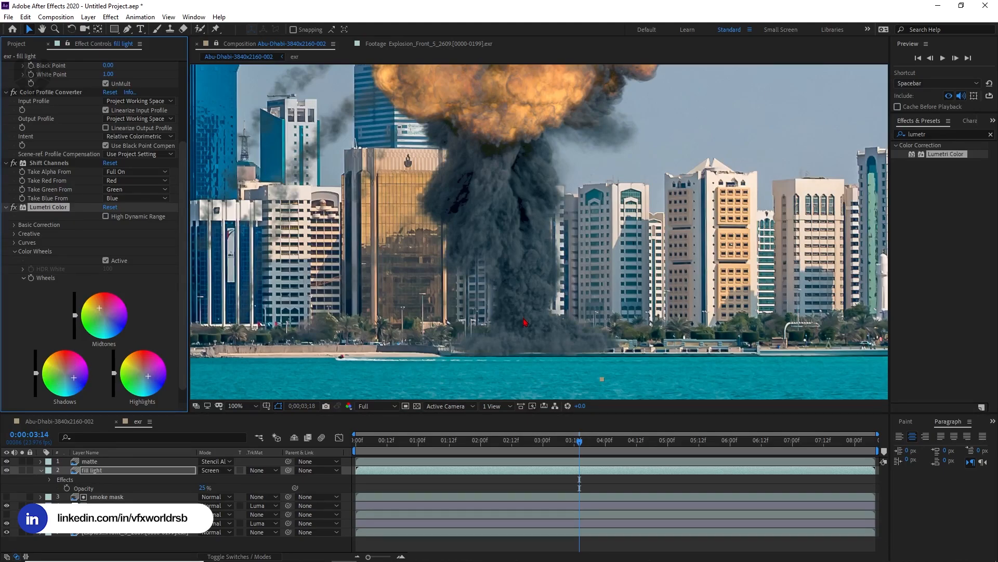
- Compare the whole skyline composite with the graded fill light layer hidden and shown
scroll(524, 321, "down", 4)
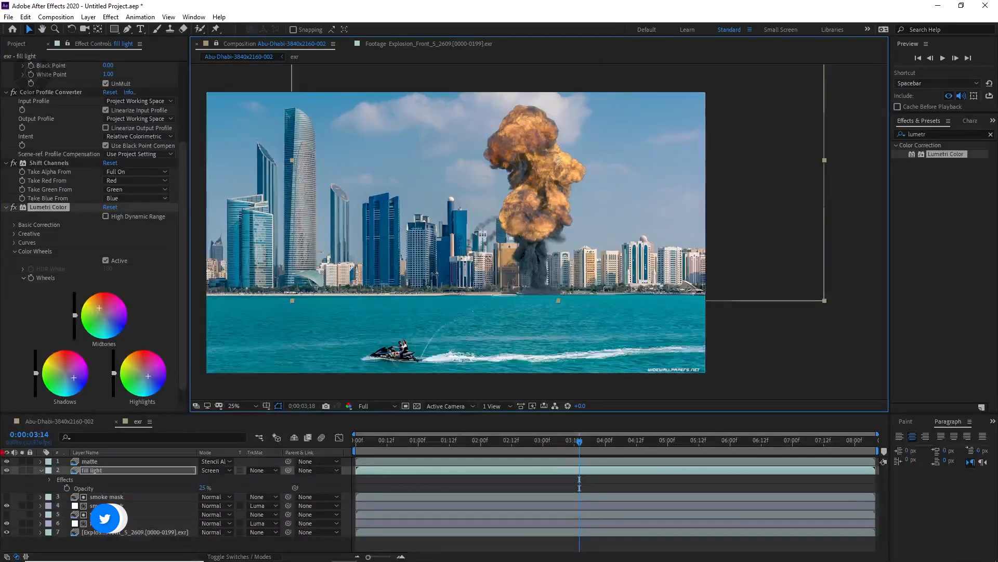
left_click(6, 471)
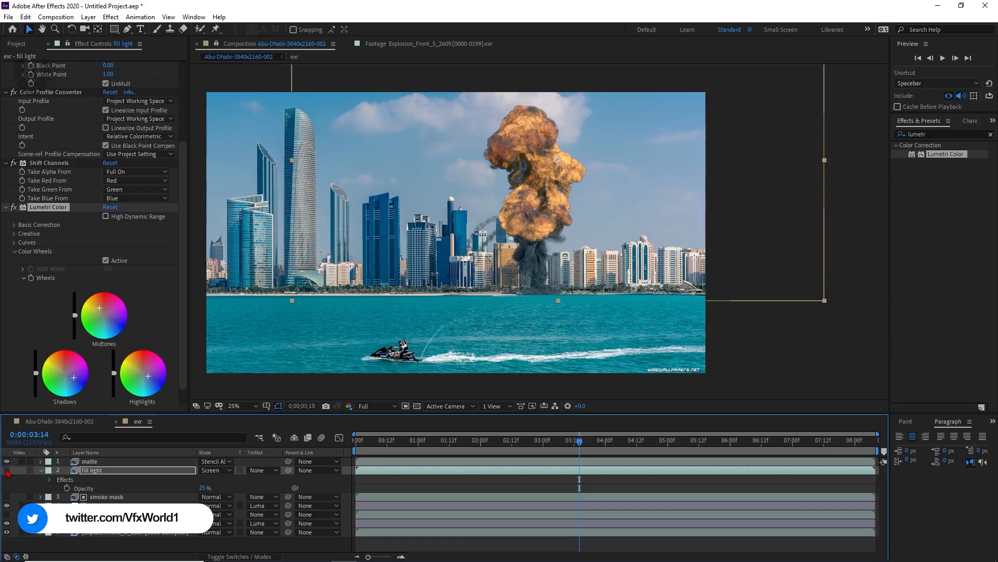
left_click(7, 470)
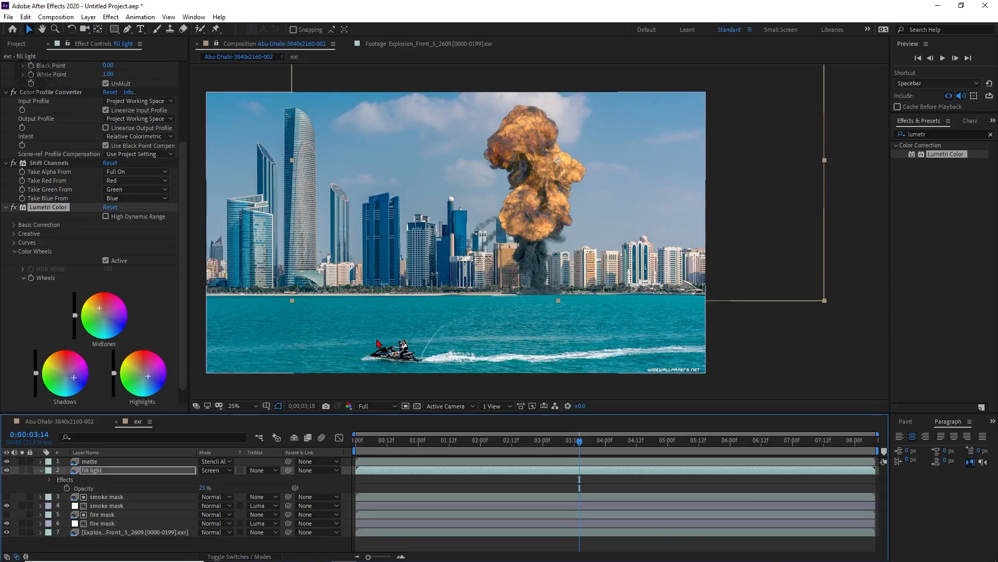
scroll(125, 254, "up", 5)
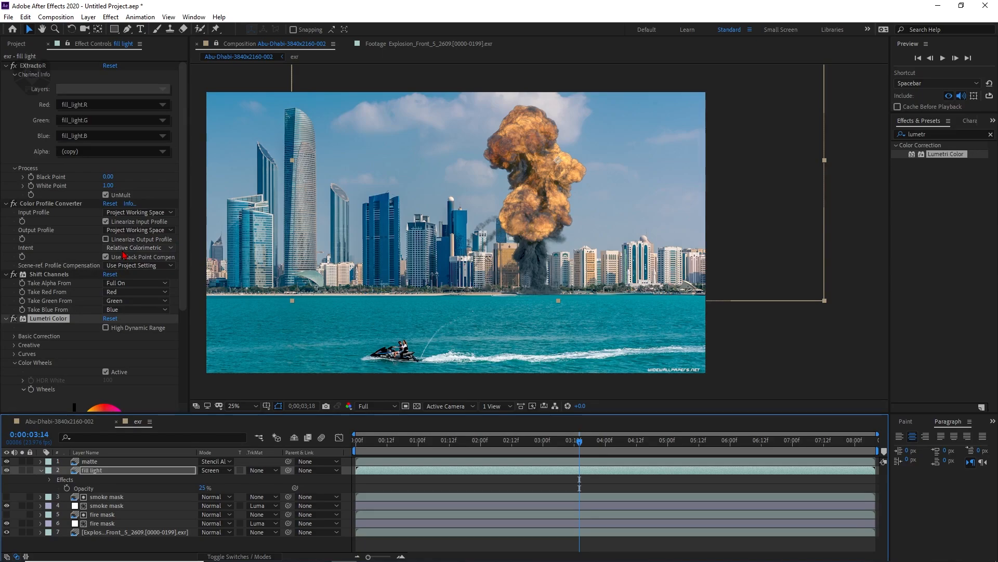
left_click(46, 475)
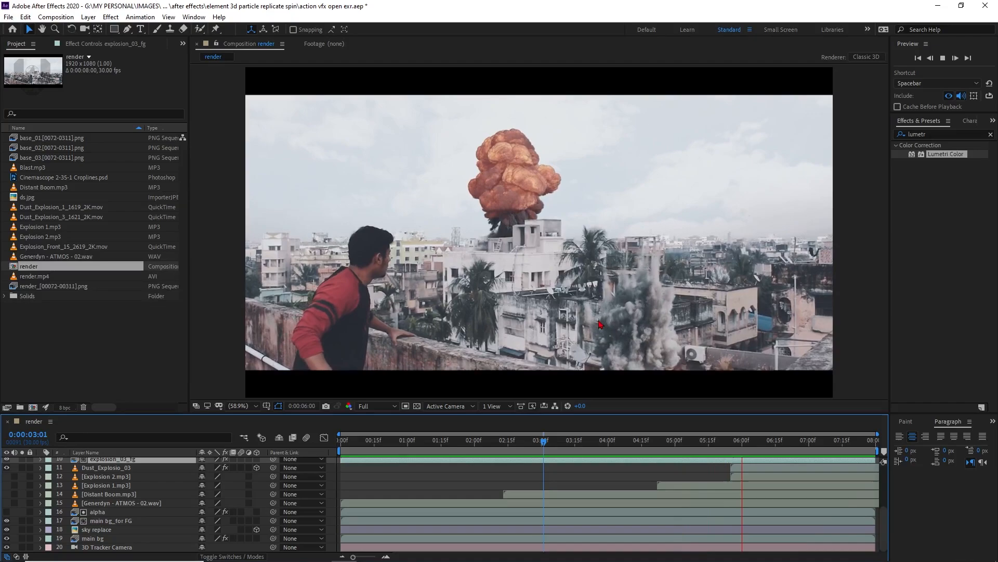
- Stop the preview of the render composition and scrub through the rooftop explosion shot to its last frame
key("space")
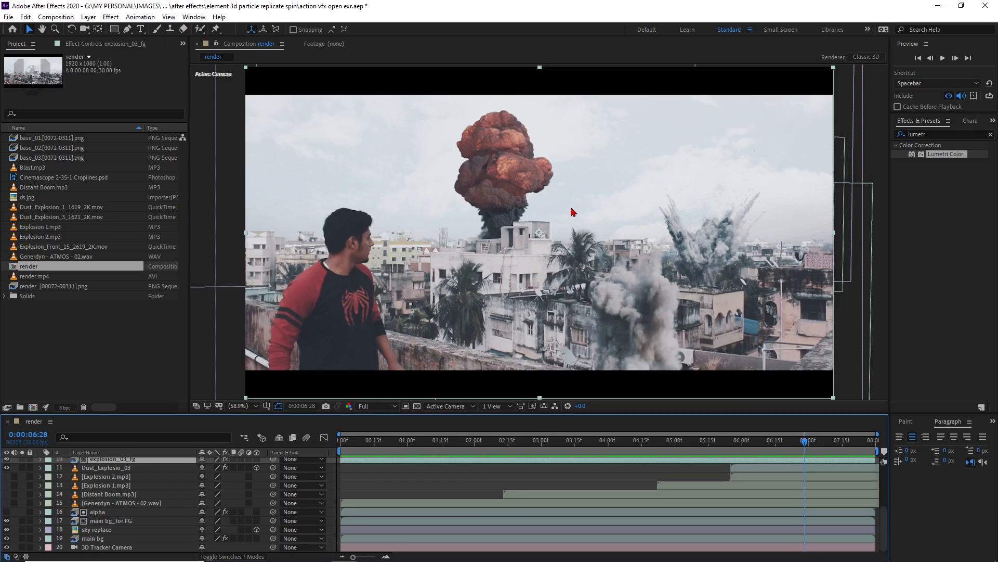
left_click(505, 446)
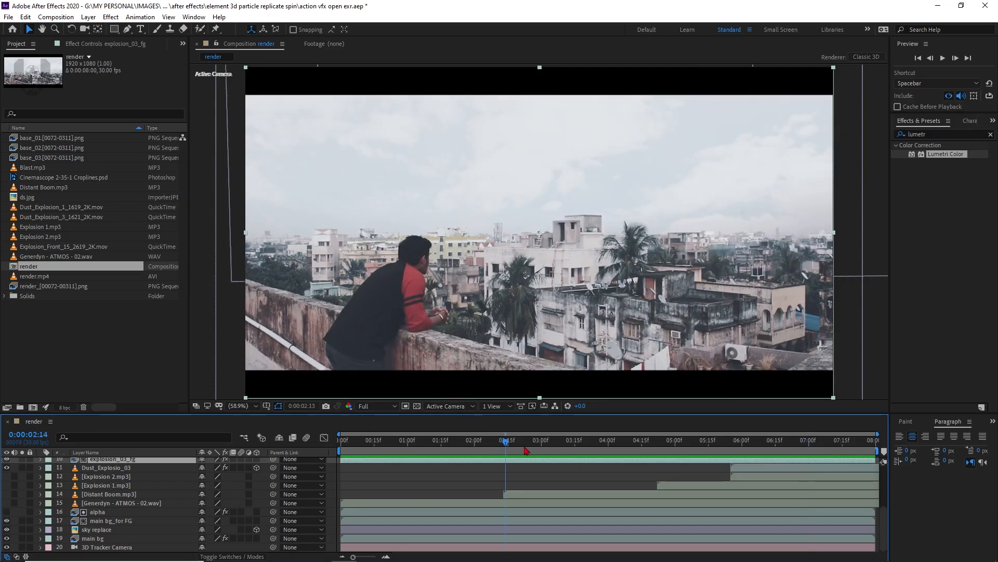
left_click_drag(525, 450, 836, 450)
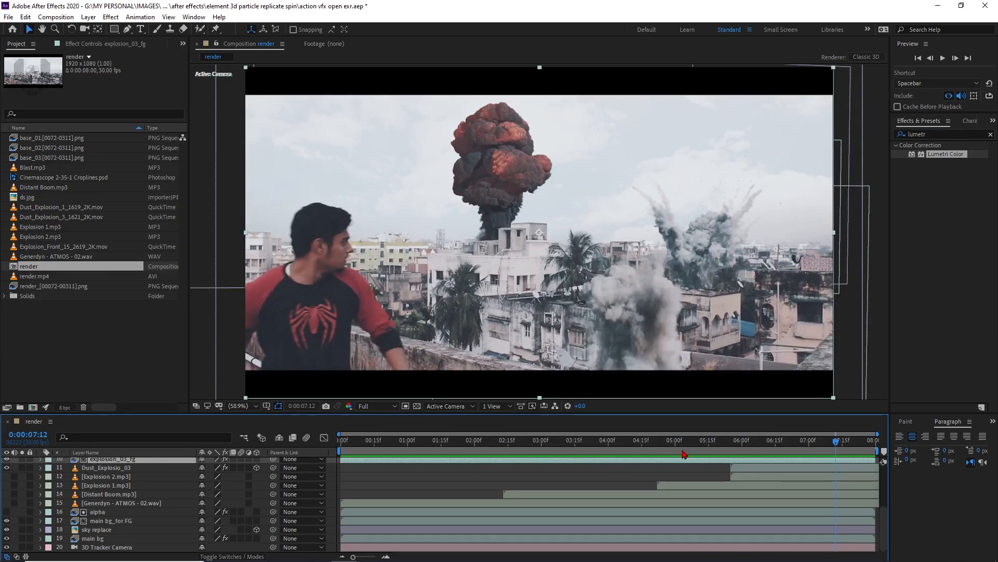
left_click_drag(691, 447, 886, 451)
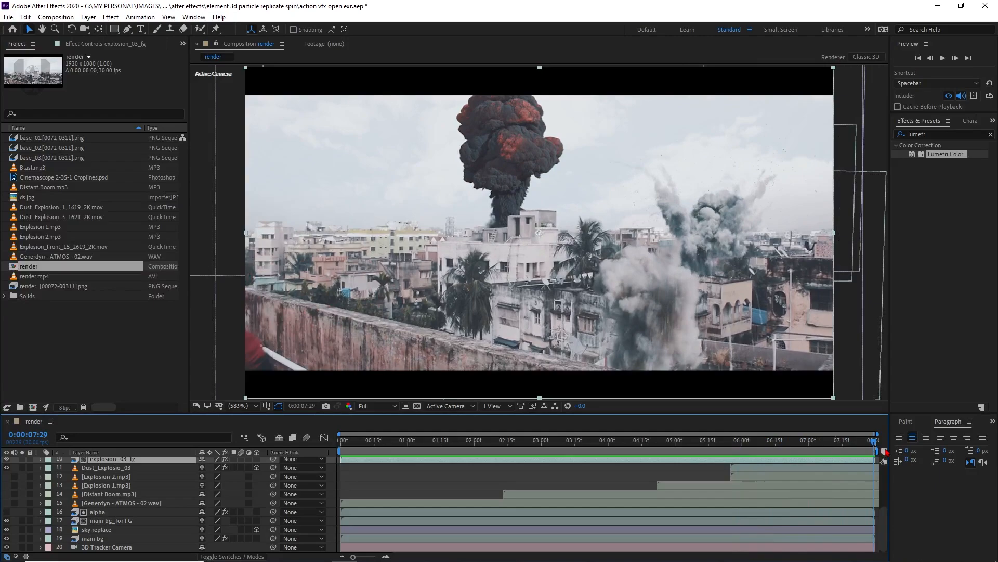
- Solo the main bg layer and scrub through the raw rooftop footage to 0:00:05:19
left_click(109, 547)
left_click(114, 538)
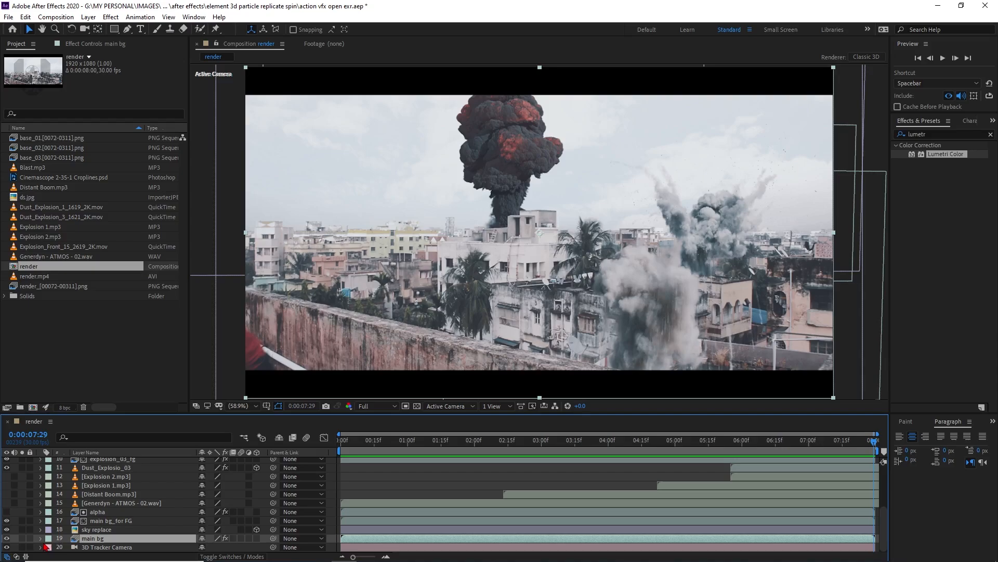
left_click(21, 538)
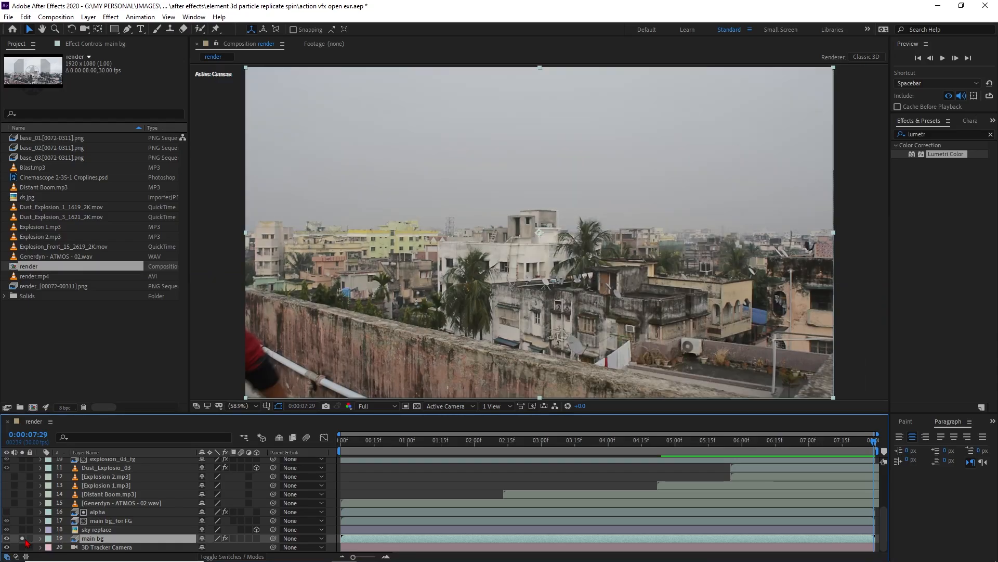
left_click(667, 446)
left_click_drag(685, 450, 717, 442)
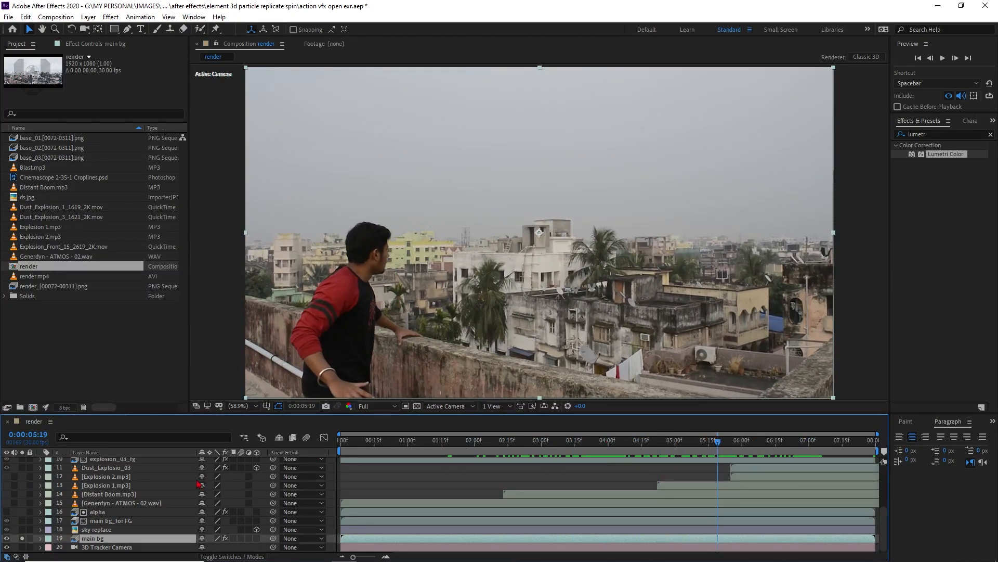
- Toggle the sky replace layer's solo repeatedly to compare the footage with and without the new sky
left_click(22, 530)
left_click(22, 530)
left_click(23, 530)
left_click(23, 529)
left_click(22, 530)
left_click(23, 529)
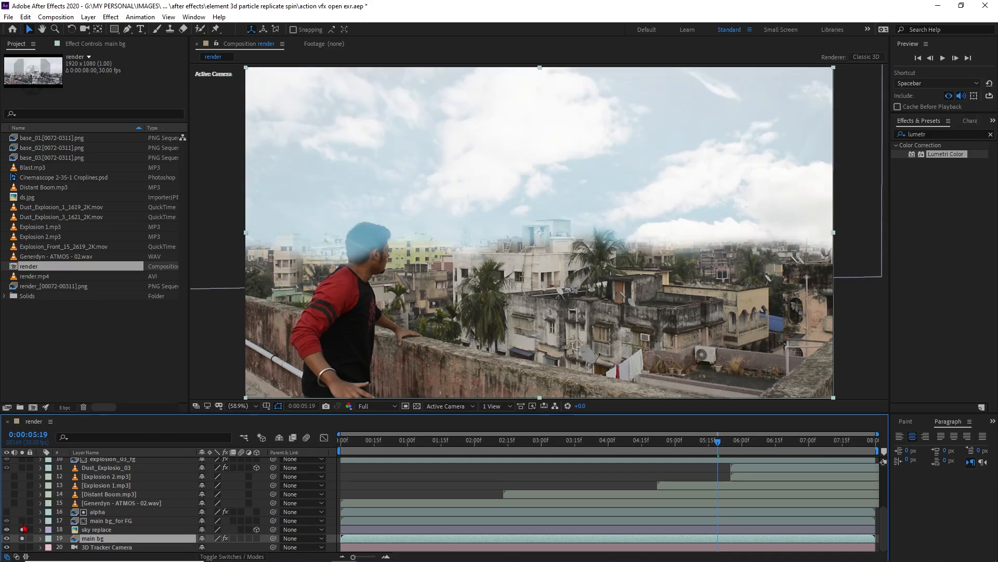
- Add the main bg_for FG layer to the solo view, toggling it to compare the foreground over the sky
left_click(21, 520)
left_click(22, 520)
left_click(21, 521)
left_click(142, 521)
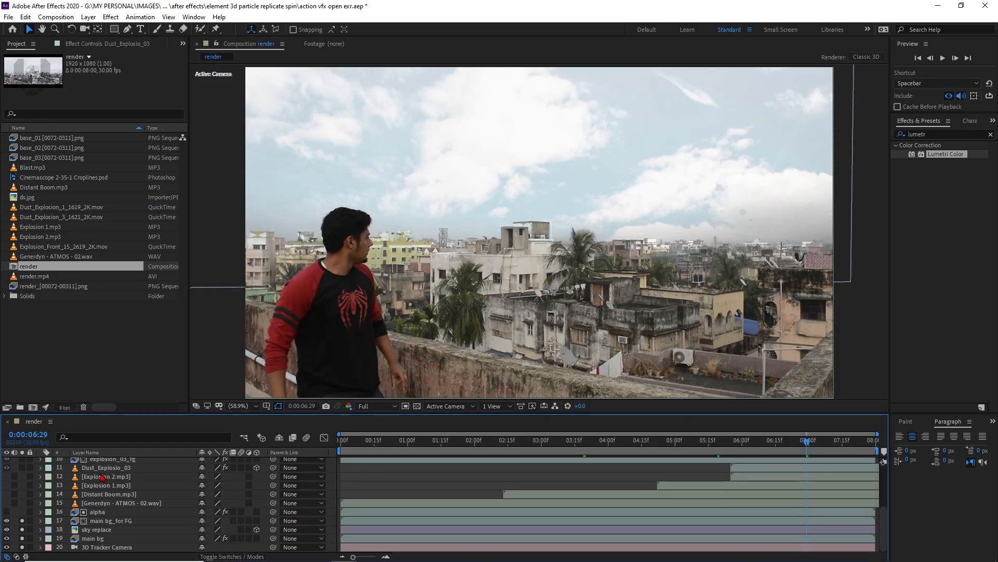
- Solo Dust_Explosio_03 and its explosion_03_fg foreground layer, checking the dust blast behind the roof edge close up
left_click(102, 468)
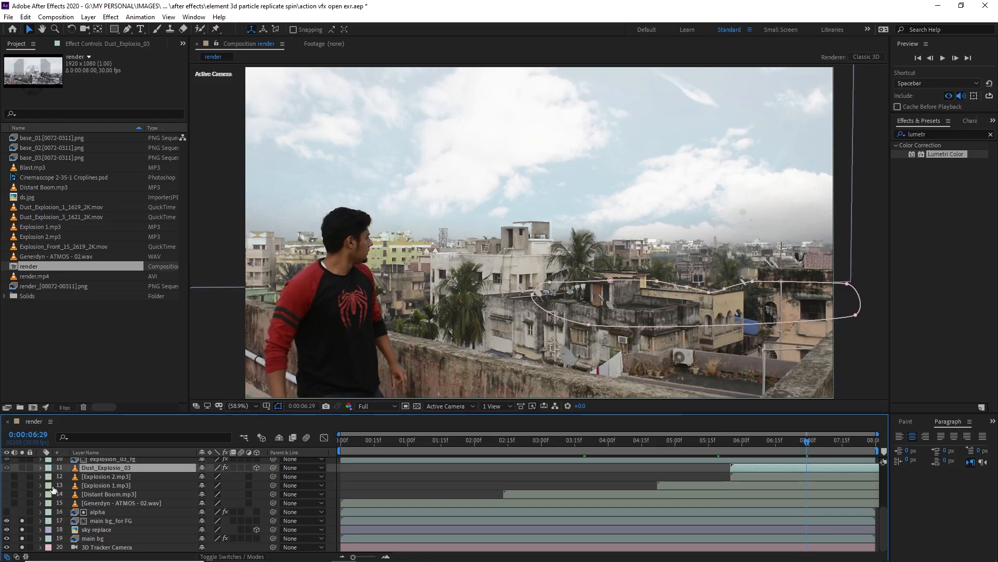
left_click(23, 467)
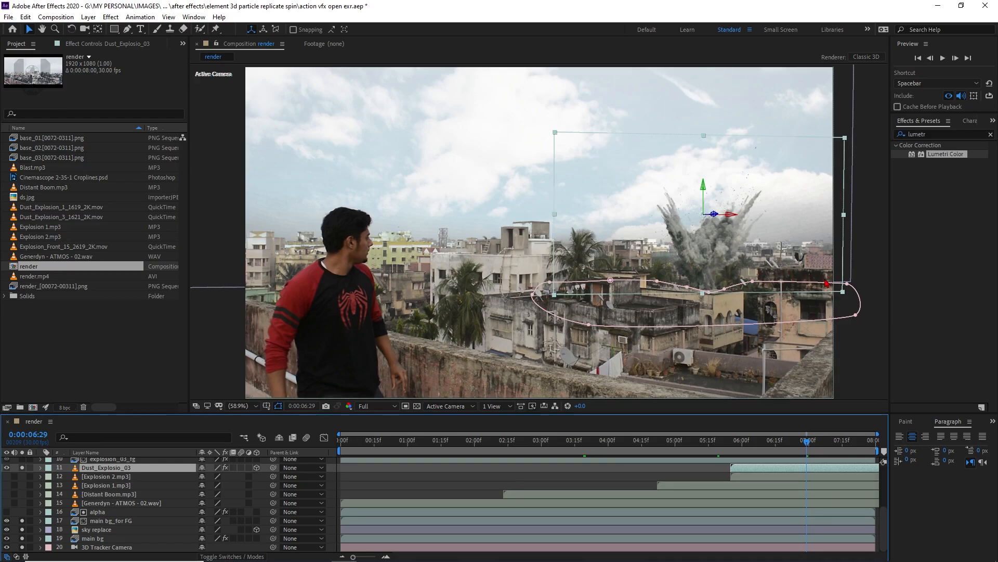
scroll(112, 500, "up", 1)
left_click(125, 485)
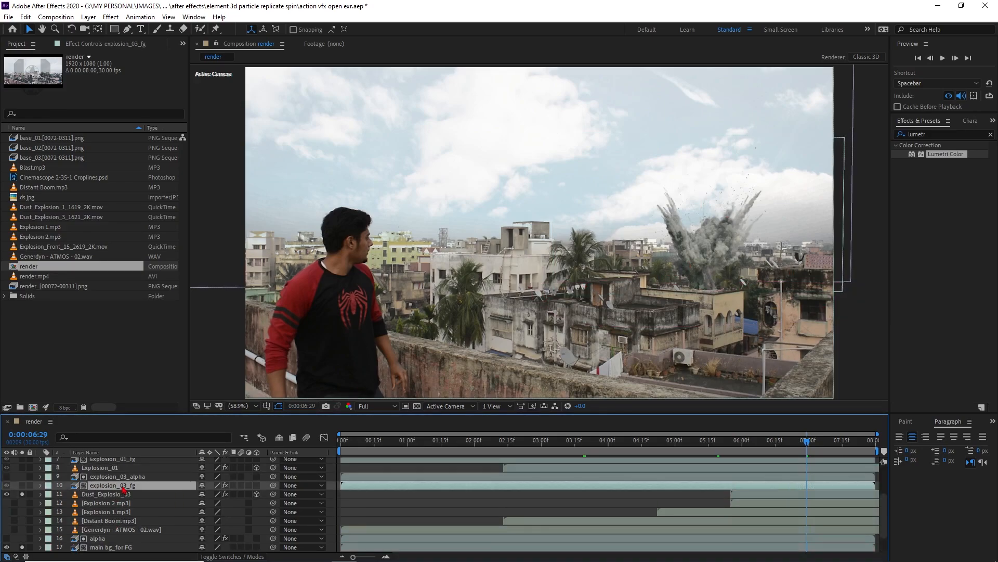
scroll(717, 289, "up", 4)
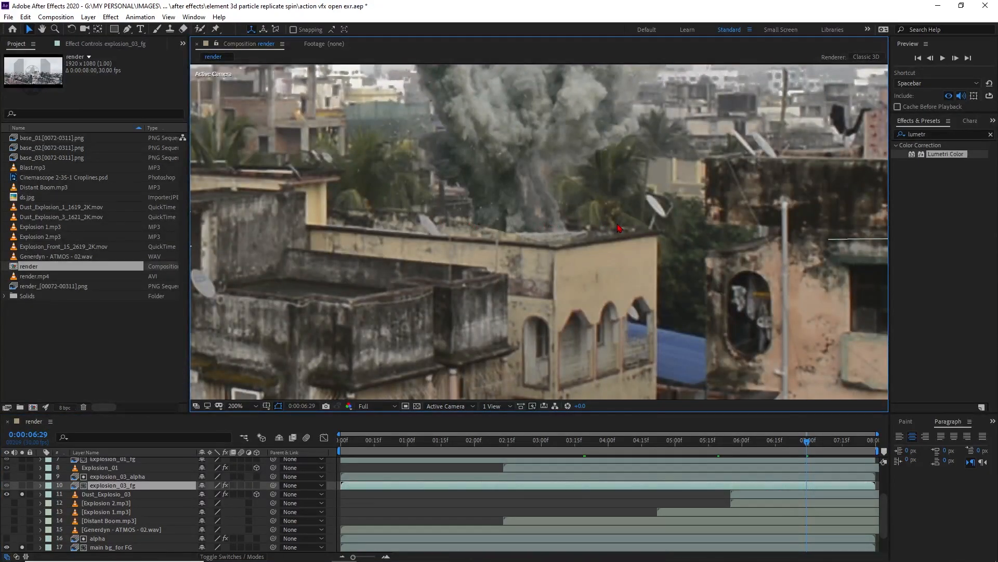
left_click(97, 487)
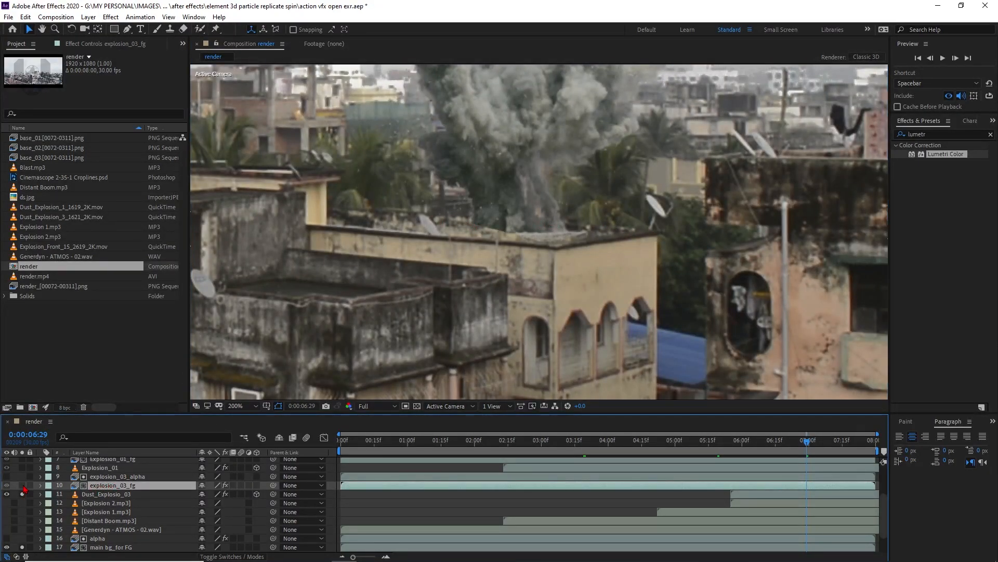
left_click(22, 485)
- Solo the Explosion_01 and Explosion_01_fg layers to view the fireball behind the white building
scroll(23, 488, "up", 1)
left_click(112, 485)
scroll(541, 229, "down", 1)
key("space")
left_click_drag(483, 255, 775, 282)
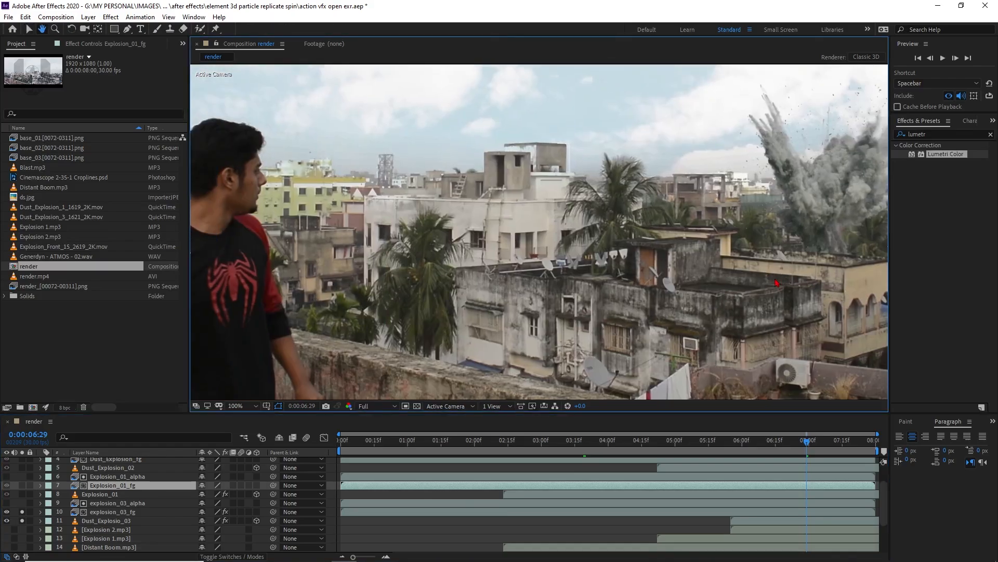
left_click(22, 486)
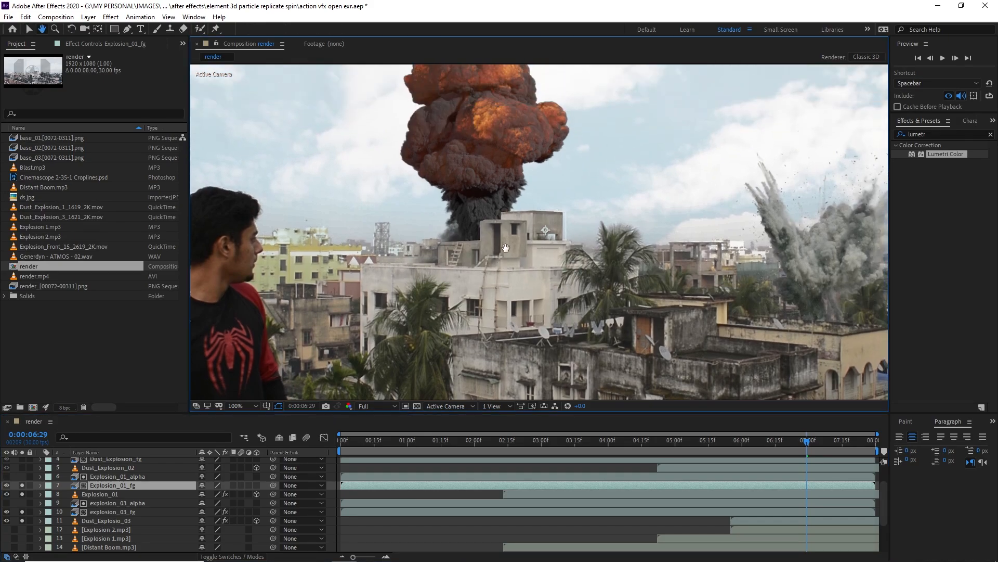
- Solo the Dust_Explosion_02 and Dust_Explosion_fg layers to view the nearer dust blast in the full frame
scroll(530, 203, "down", 2)
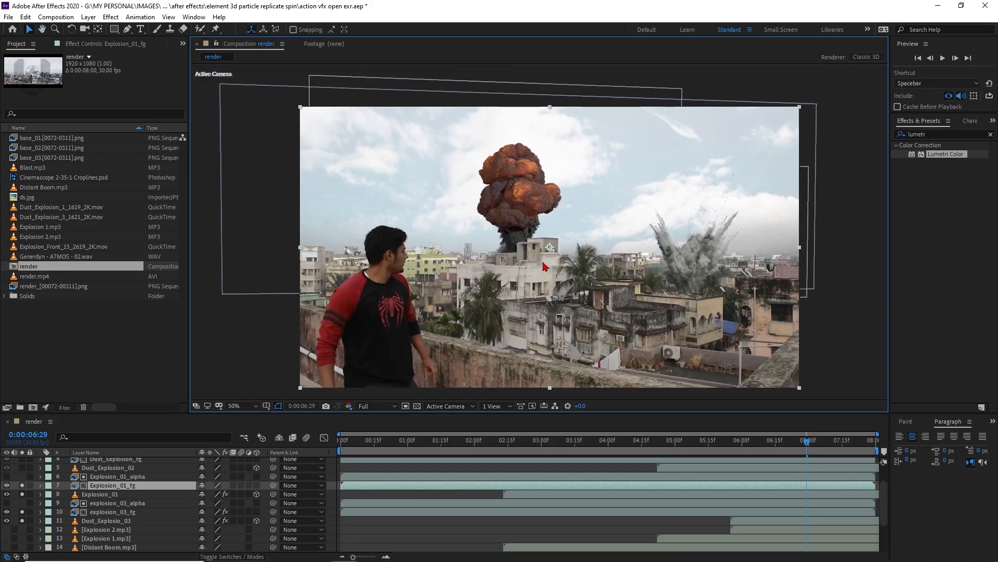
scroll(113, 488, "up", 1)
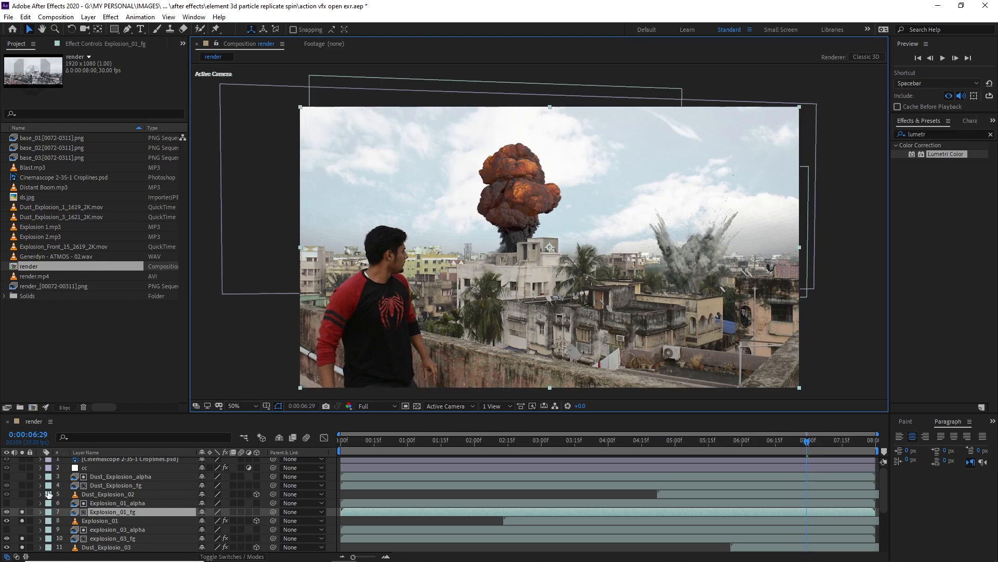
left_click_drag(23, 494, 23, 486)
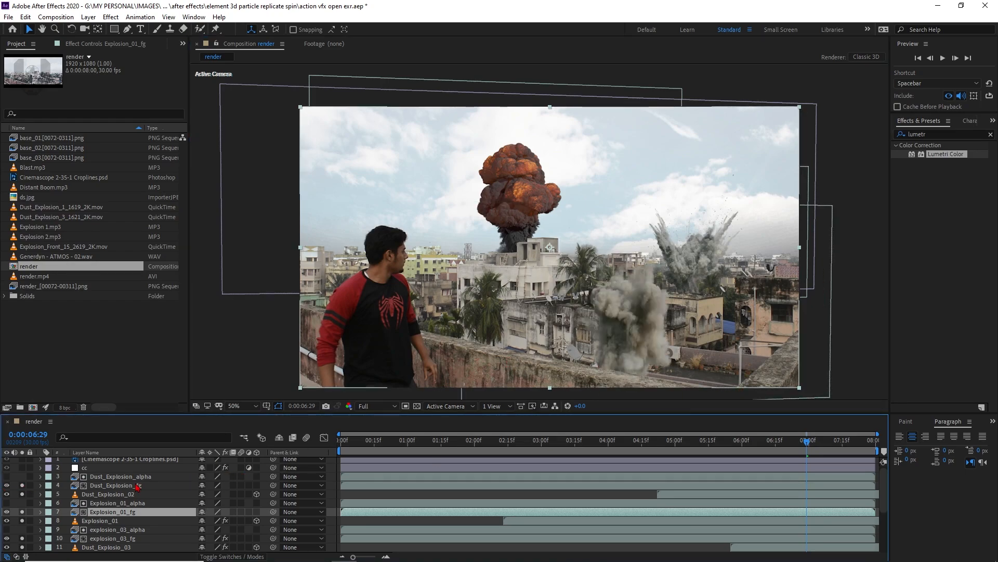
- Solo the cc color correction layer and the Cinemascope 2-35-1 Croplines.psd layer
scroll(104, 500, "up", 1)
left_click(22, 470)
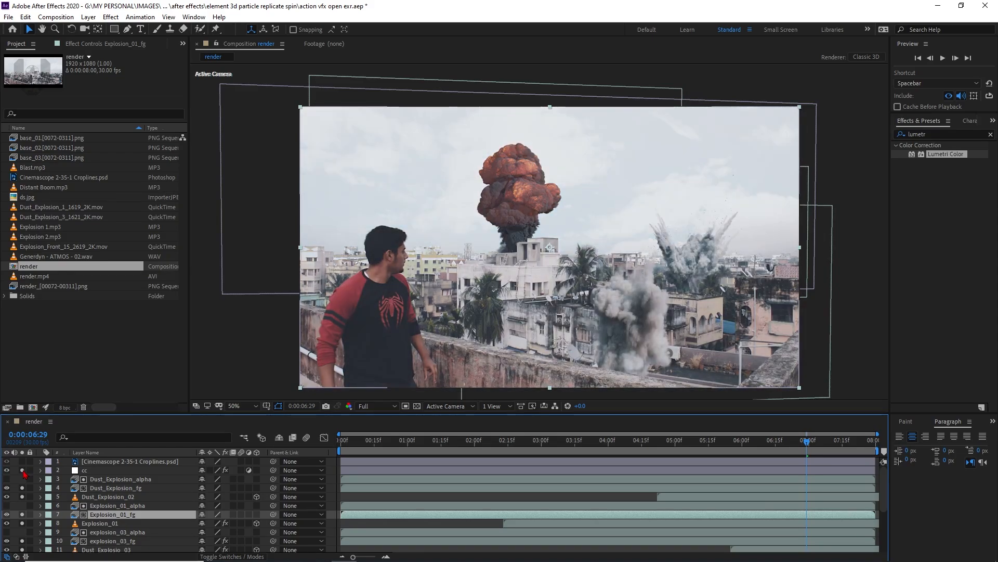
left_click(22, 461)
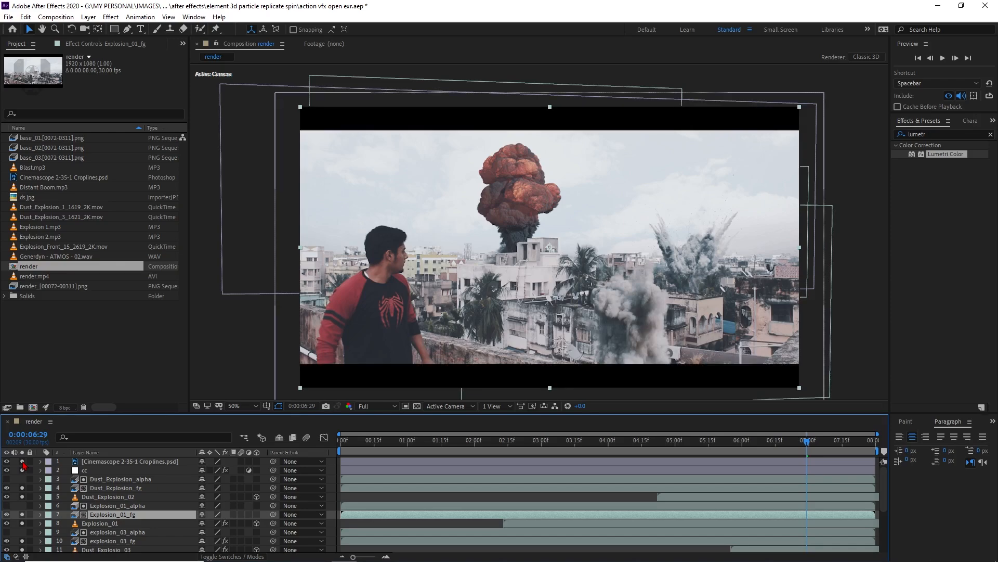